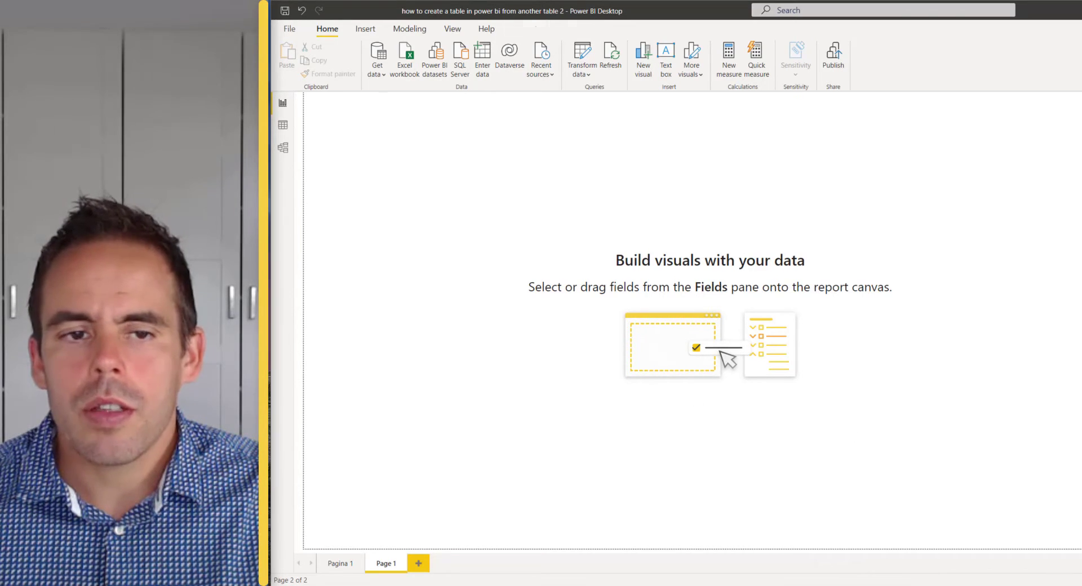
Add a bar chart plotting Sales Amount by Product Category
{"action": "left_click_drag", "start_coordinate": [445, 243], "coordinate": [546, 286]}
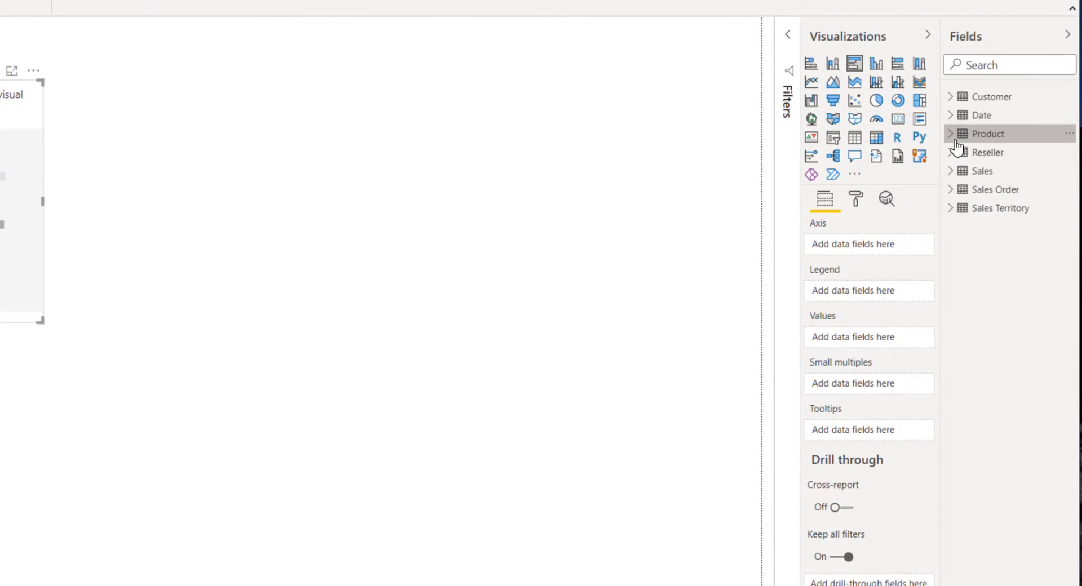
{"action": "left_click", "coordinate": [949, 136]}
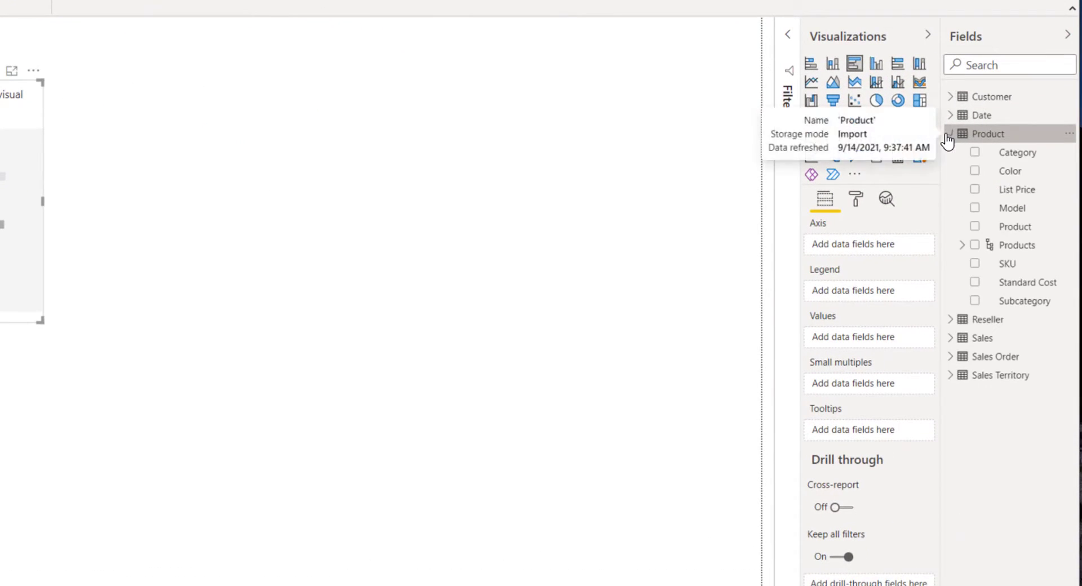
{"action": "left_click", "coordinate": [975, 153]}
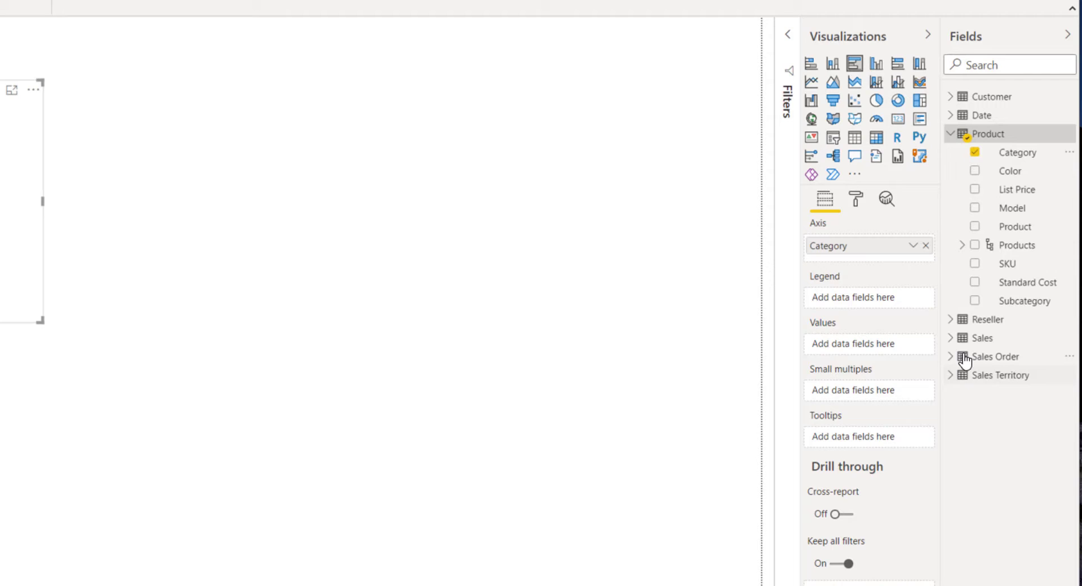
{"action": "left_click", "coordinate": [957, 338]}
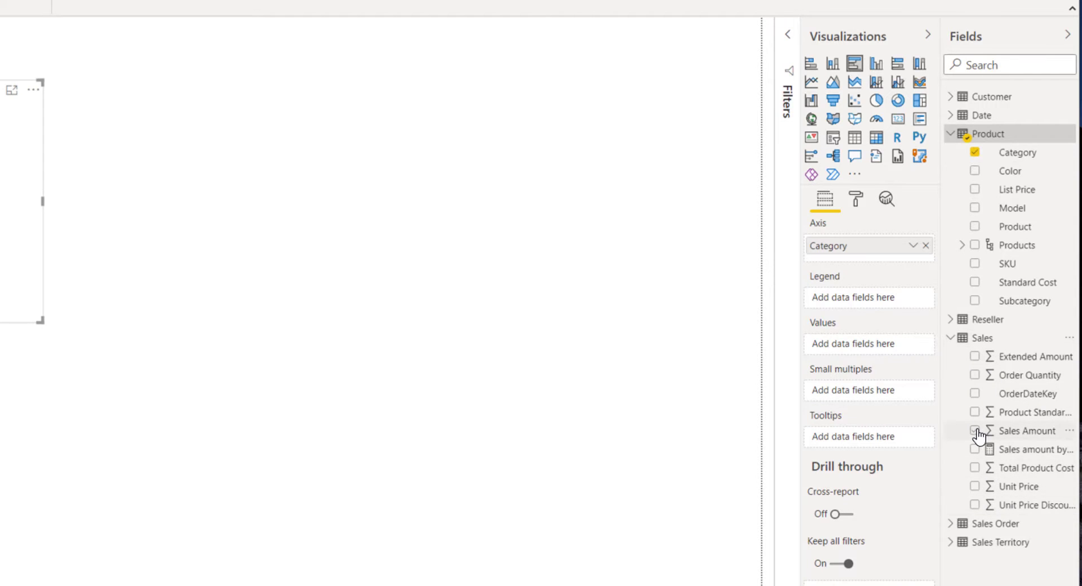
{"action": "left_click", "coordinate": [975, 431]}
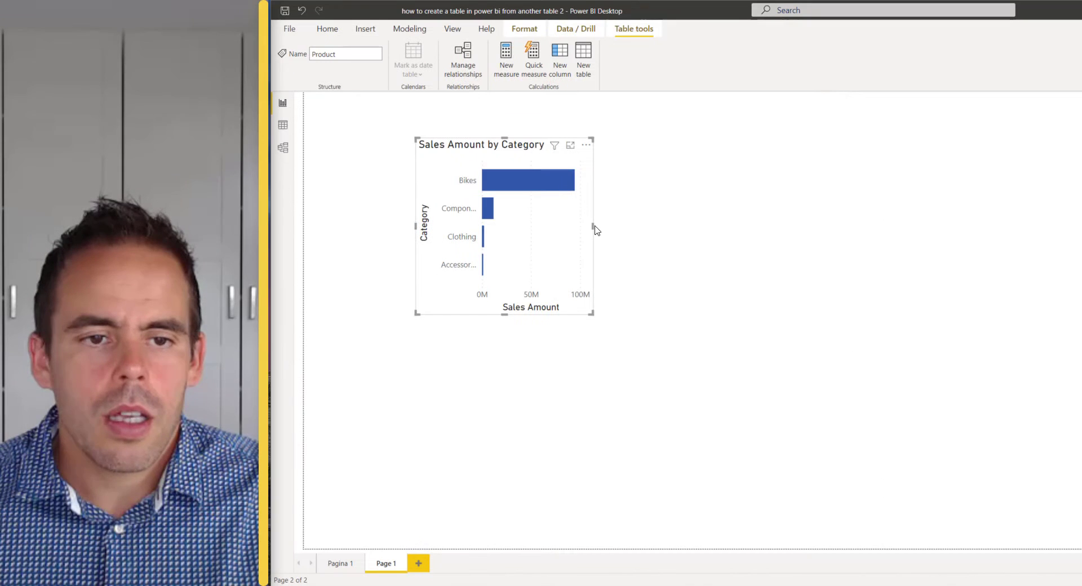
Make the bar chart wider and taller, and shift it left on the page
{"action": "left_click_drag", "start_coordinate": [593, 227], "coordinate": [715, 231]}
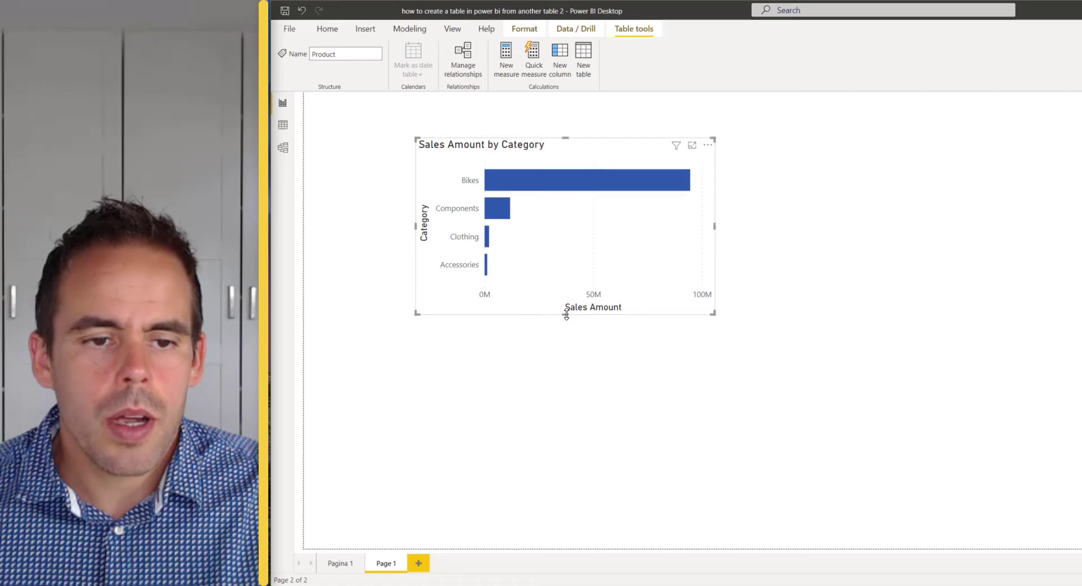
{"action": "left_click_drag", "start_coordinate": [567, 314], "coordinate": [566, 441]}
{"action": "left_click_drag", "start_coordinate": [609, 386], "coordinate": [535, 381]}
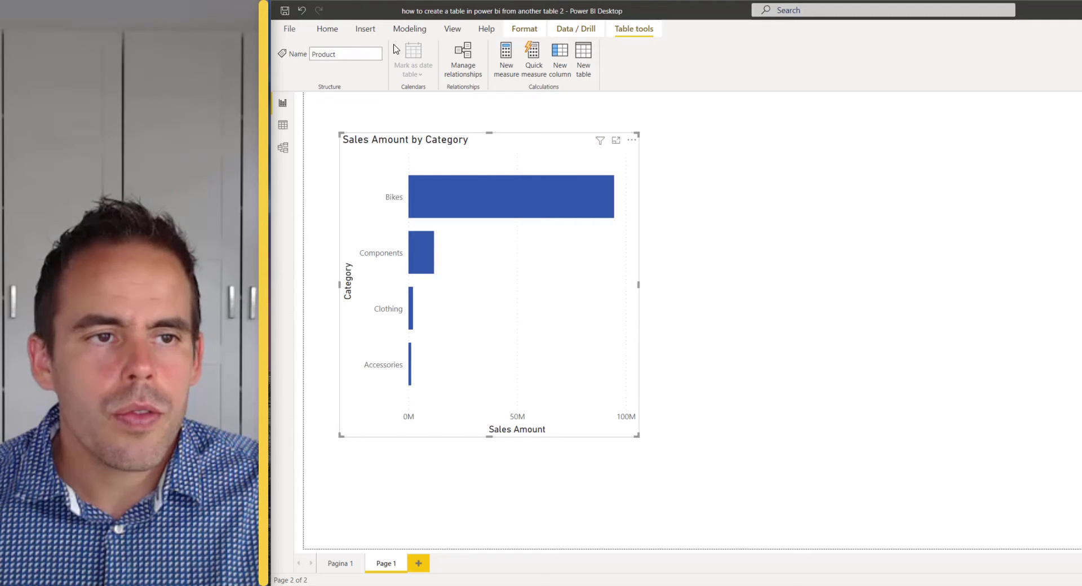
In Power Query Editor, duplicate the Product query and name it 'Product duplicate'
{"action": "left_click", "coordinate": [329, 32]}
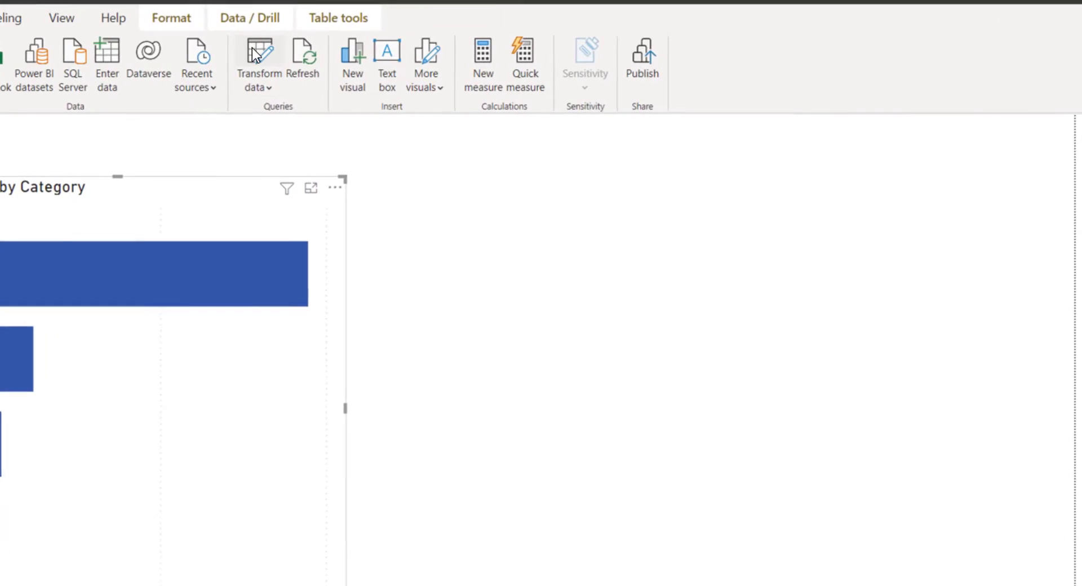
{"action": "left_click", "coordinate": [252, 49]}
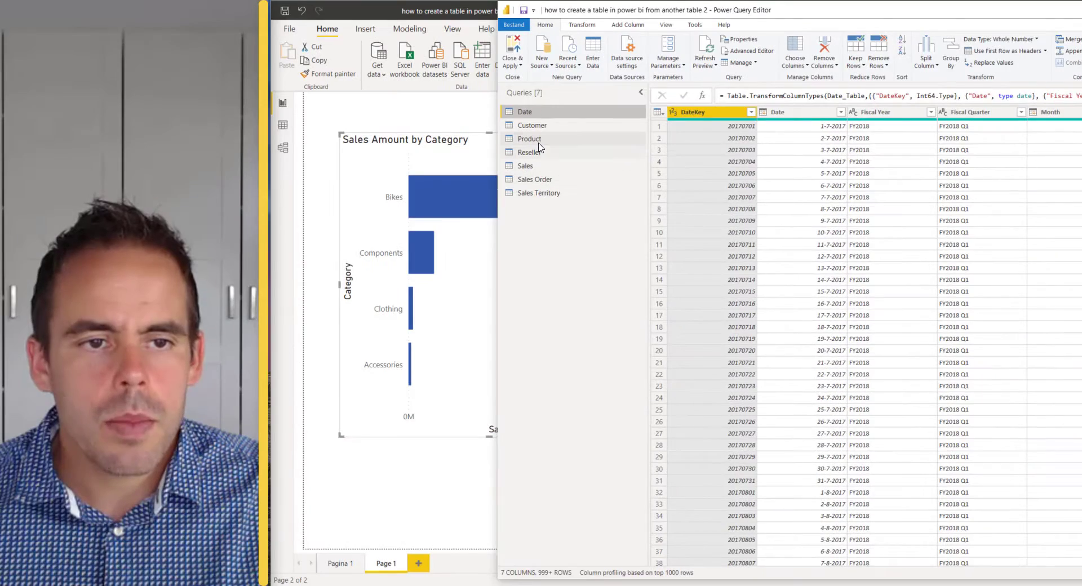
{"action": "left_click", "coordinate": [540, 141]}
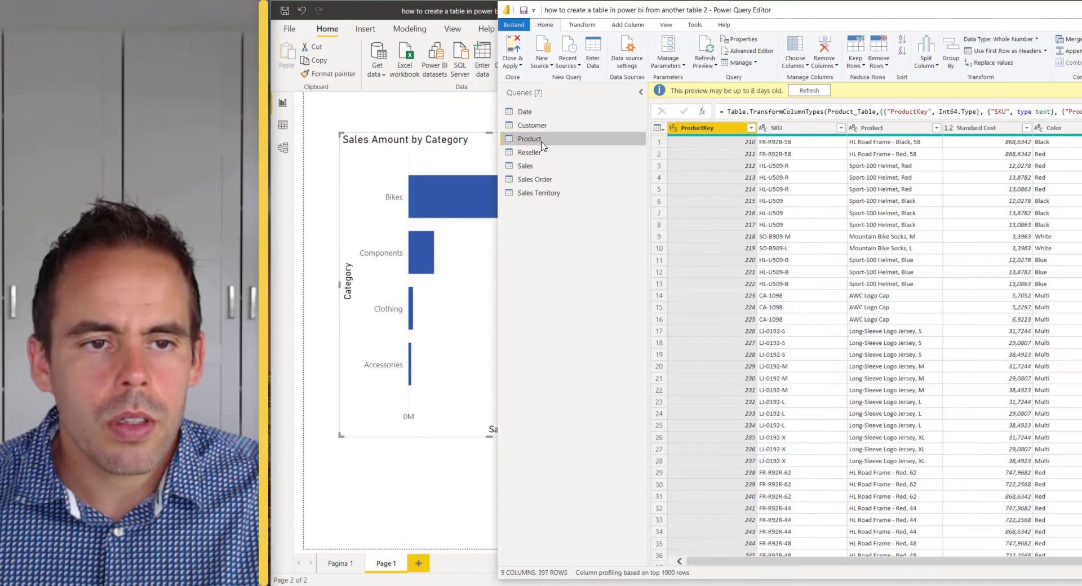
{"action": "right_click", "coordinate": [543, 142]}
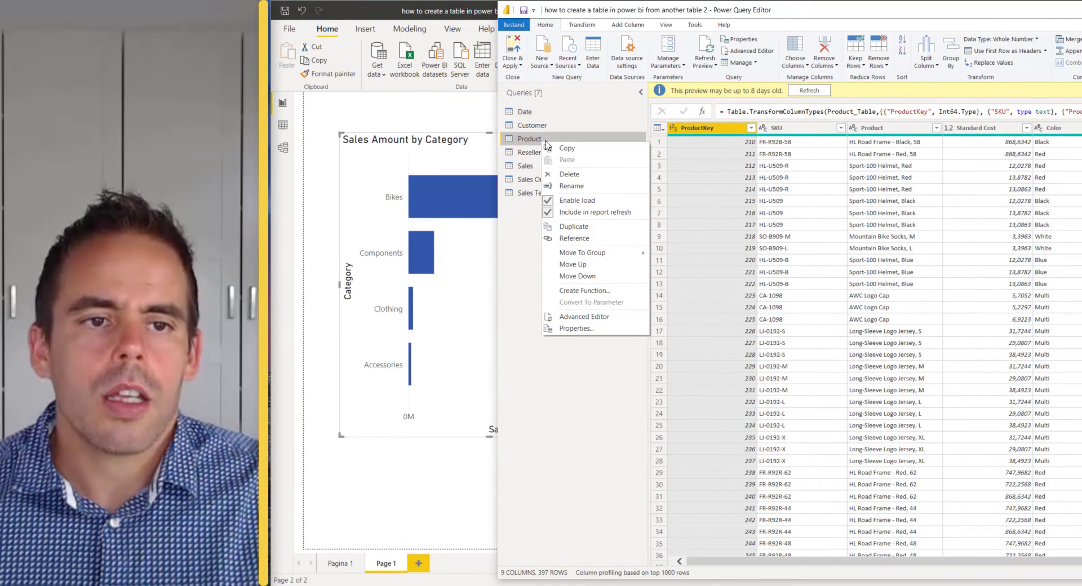
{"action": "left_click", "coordinate": [603, 228]}
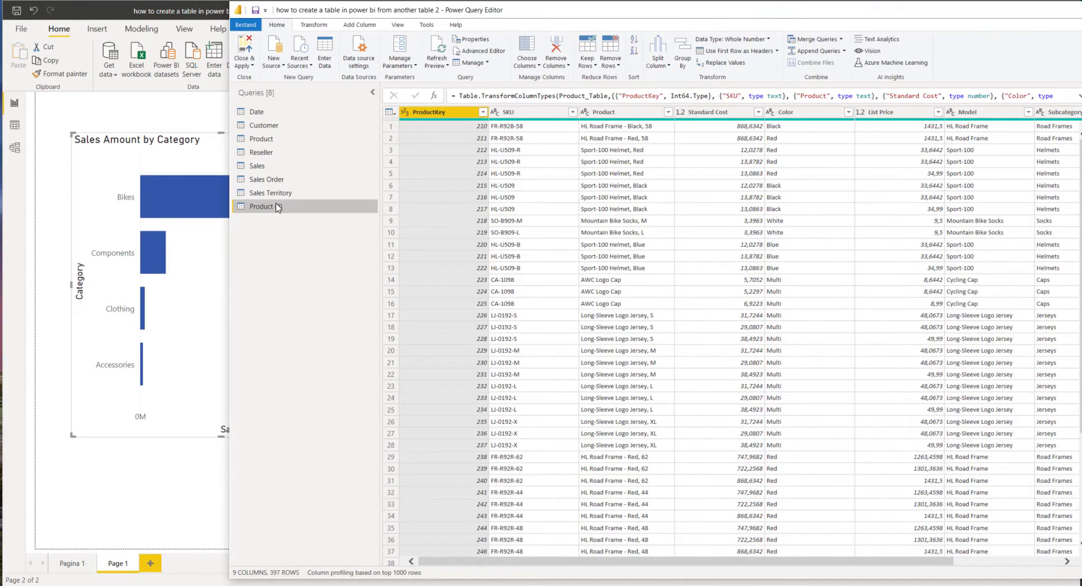
{"action": "double_click", "coordinate": [278, 207]}
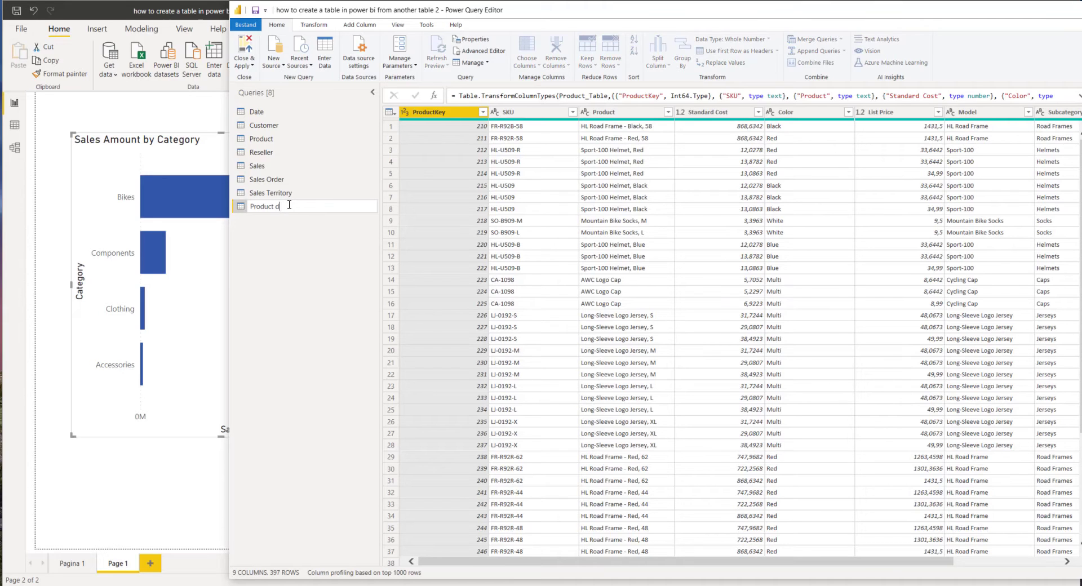
{"action": "type", "text": "Product duplicate"}
{"action": "key", "text": "Return"}
Create a 'Product reference' query referencing Product, then view Product duplicate's M code
{"action": "right_click", "coordinate": [264, 140]}
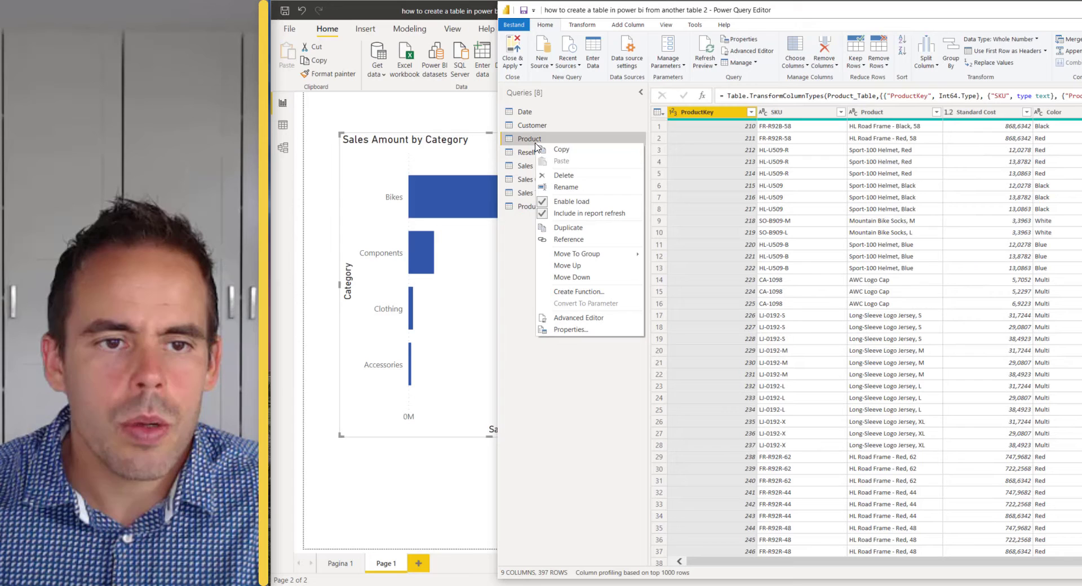
{"action": "left_click", "coordinate": [570, 239]}
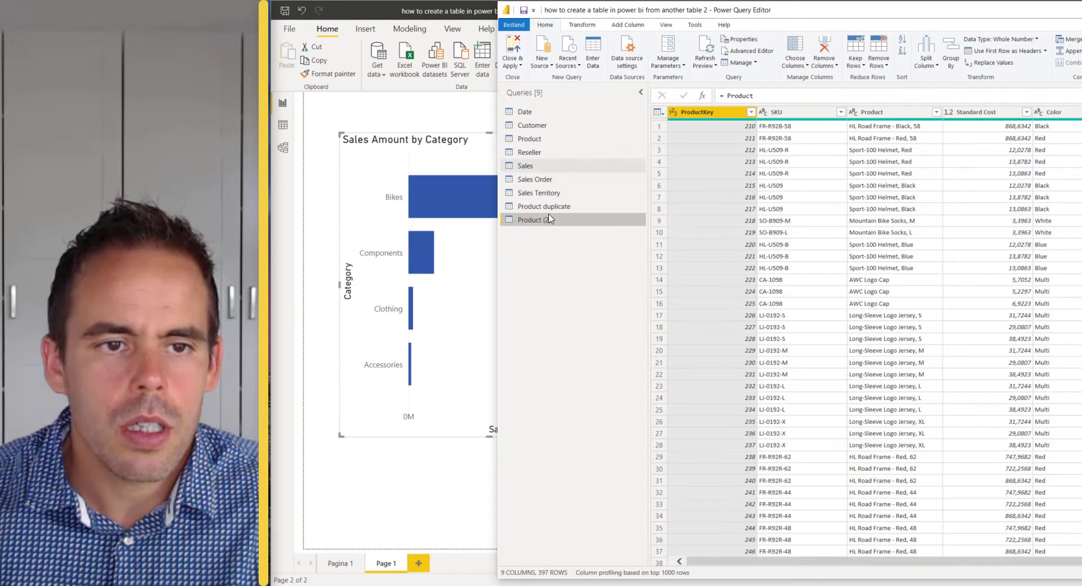
{"action": "double_click", "coordinate": [547, 221]}
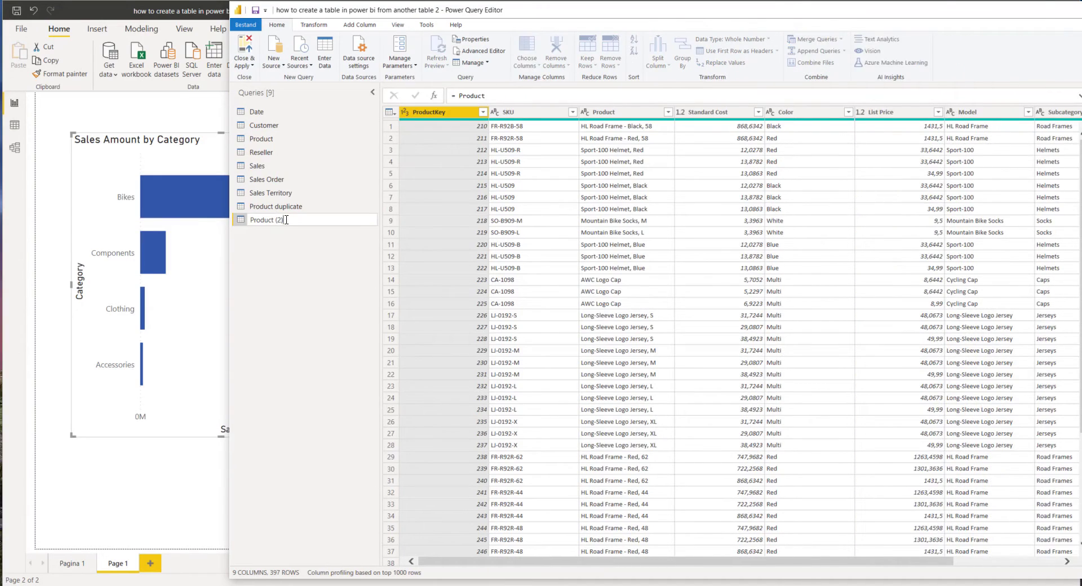
{"action": "type", "text": "Product reference"}
{"action": "key", "text": "Return"}
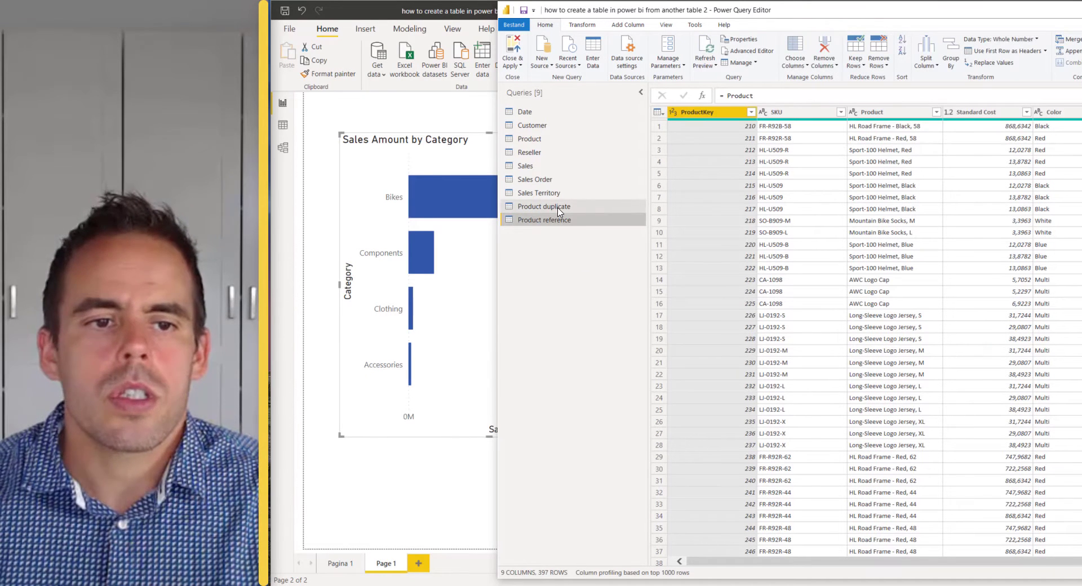
{"action": "left_click", "coordinate": [558, 208]}
{"action": "left_click", "coordinate": [750, 51]}
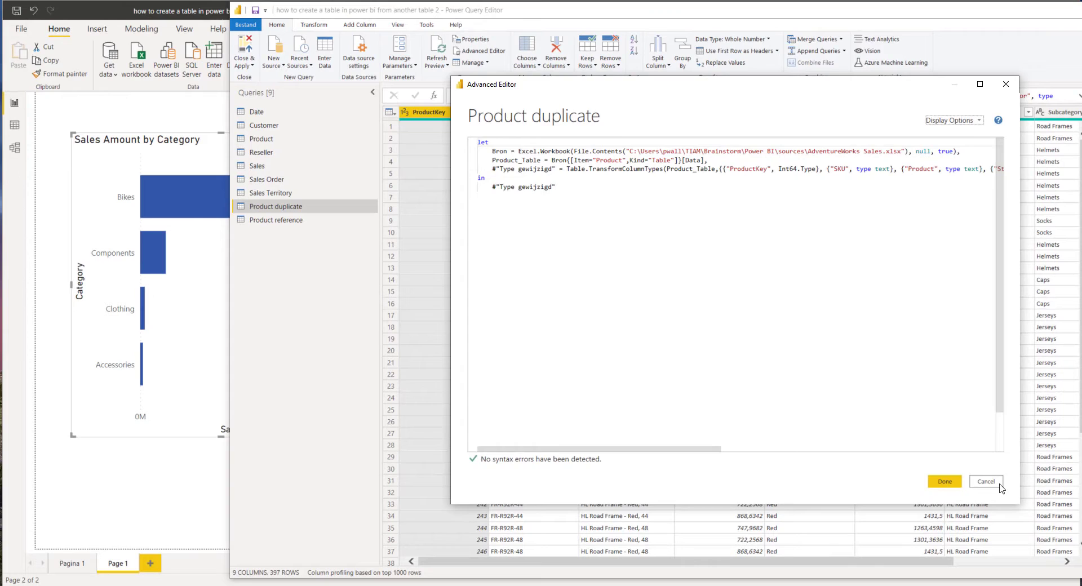
Compare the M code of the Product reference and Product duplicate queries in the Advanced Editor
{"action": "left_click", "coordinate": [999, 484]}
{"action": "left_click", "coordinate": [274, 223]}
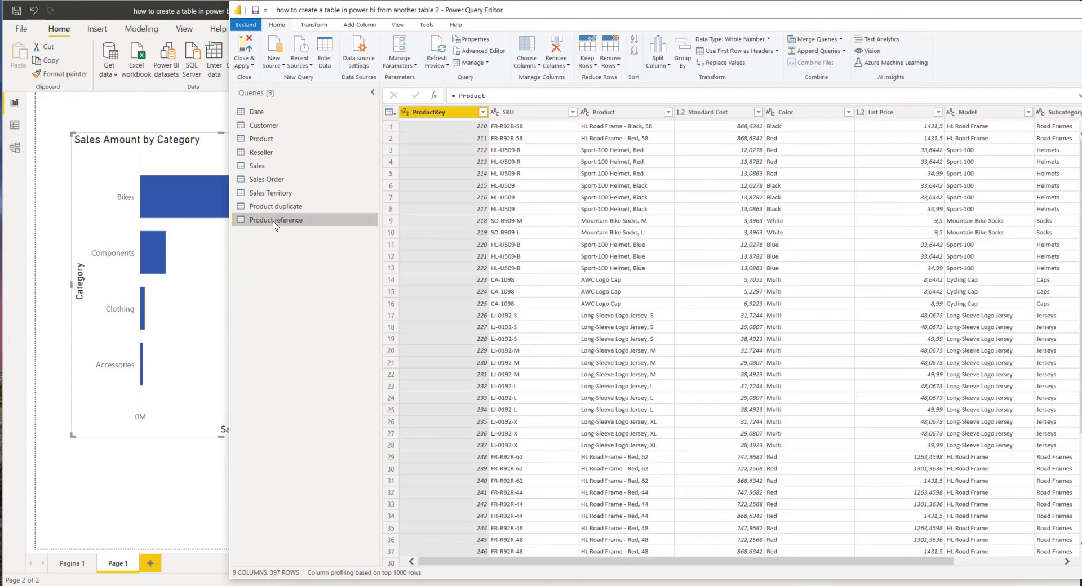
{"action": "right_click", "coordinate": [273, 222]}
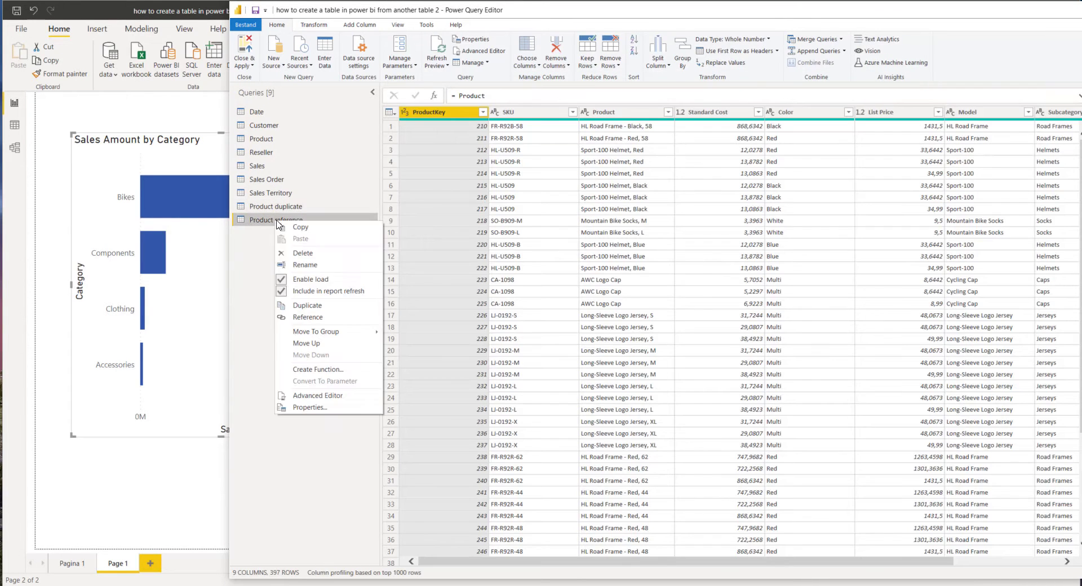
{"action": "left_click", "coordinate": [480, 51]}
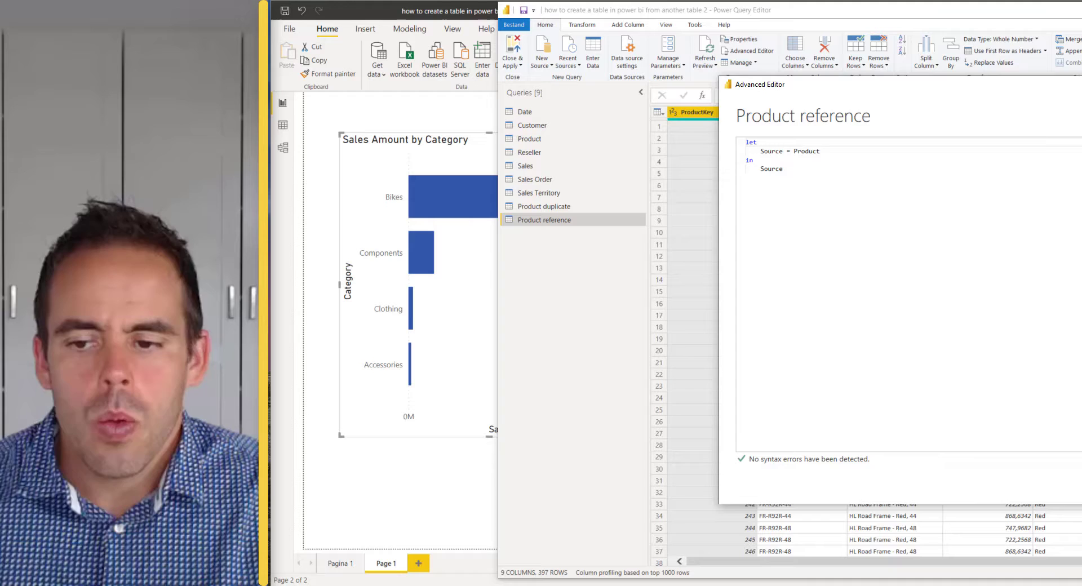
{"action": "key", "text": "Escape"}
{"action": "left_click", "coordinate": [524, 206]}
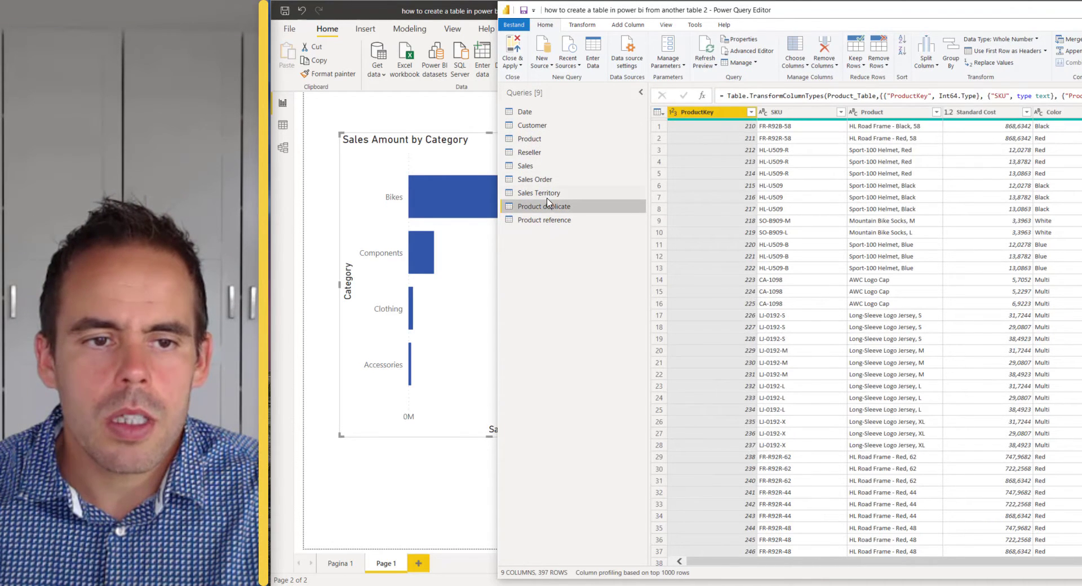
{"action": "left_click", "coordinate": [748, 51]}
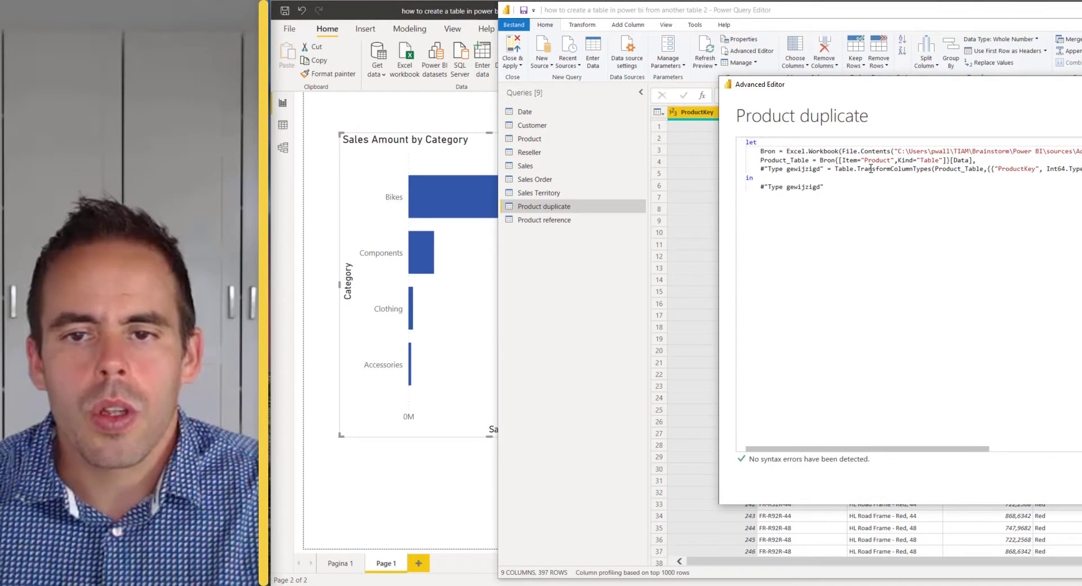
{"action": "key", "text": "Escape"}
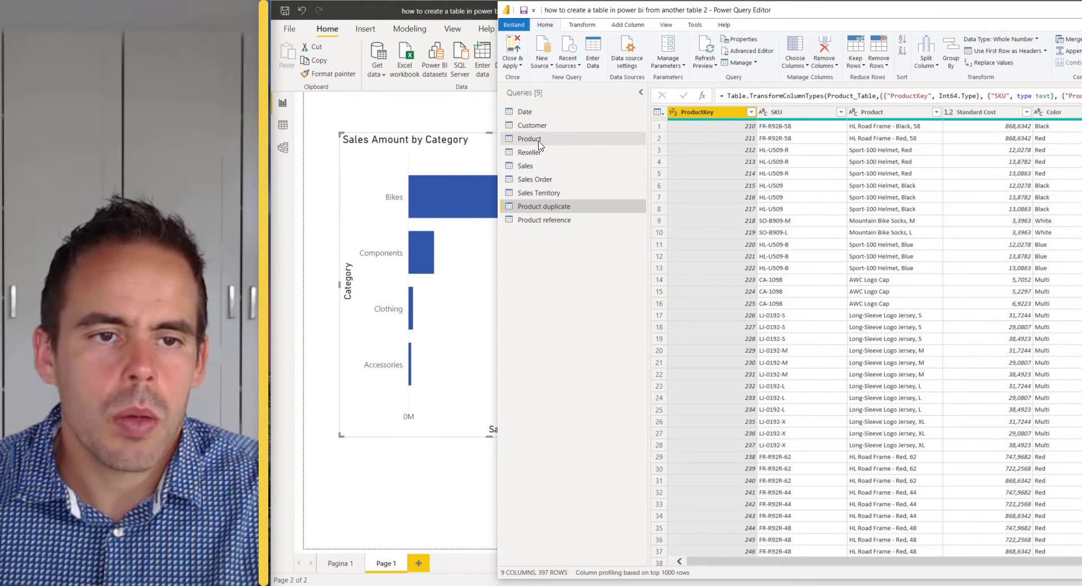
Delete the Product reference query
{"action": "right_click", "coordinate": [550, 223]}
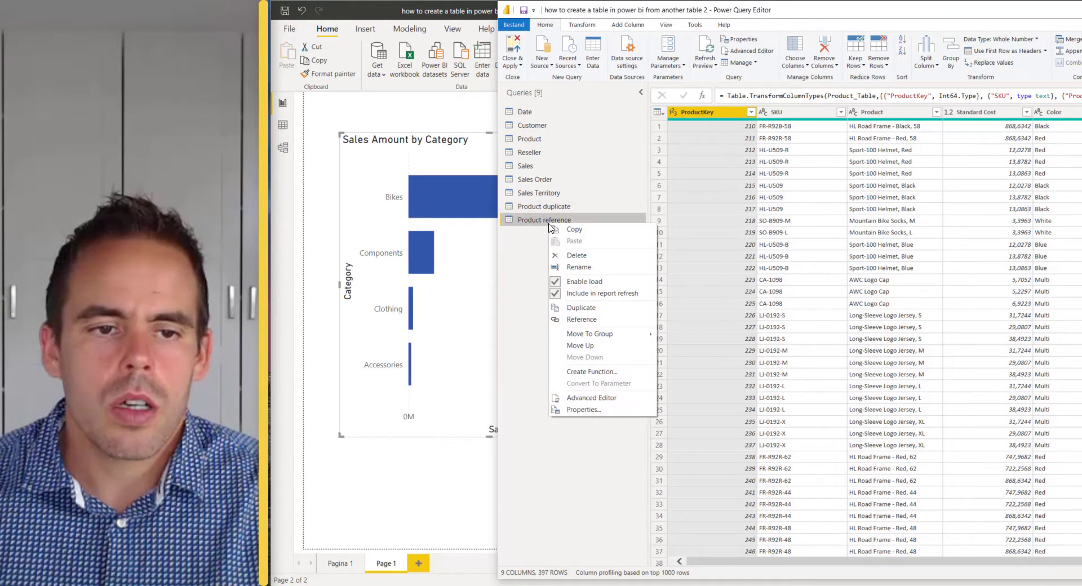
{"action": "left_click", "coordinate": [594, 256]}
{"action": "left_click", "coordinate": [862, 314]}
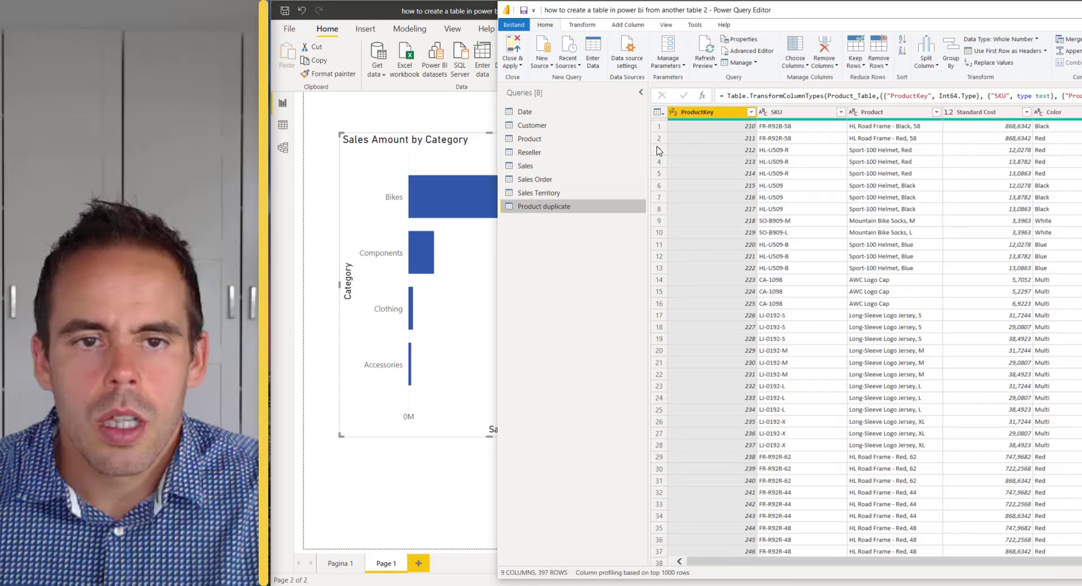
Keep only the Category column in Product duplicate and remove its duplicate values
{"action": "left_click", "coordinate": [799, 72]}
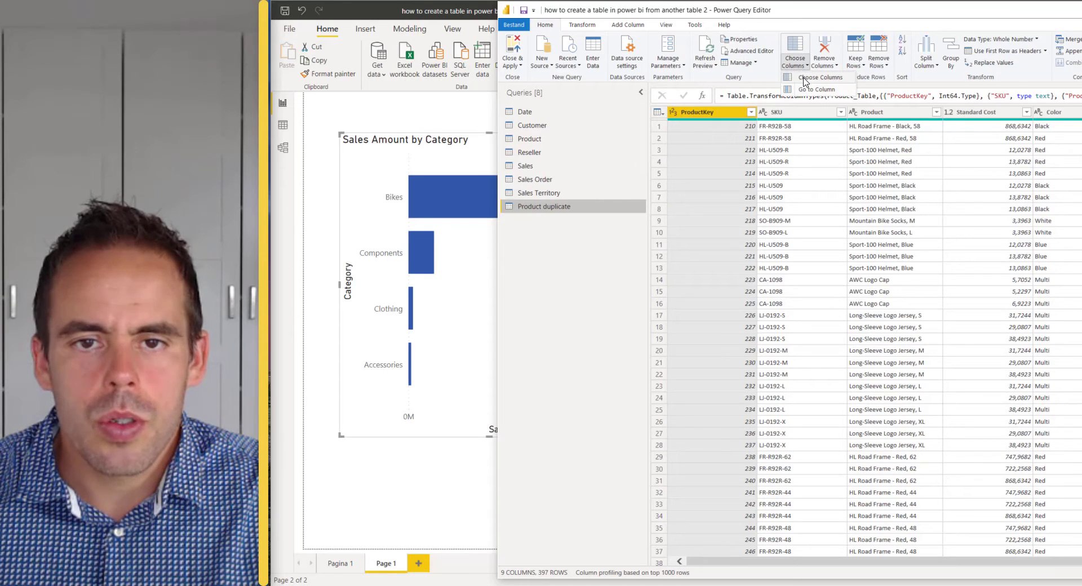
{"action": "left_click", "coordinate": [812, 92]}
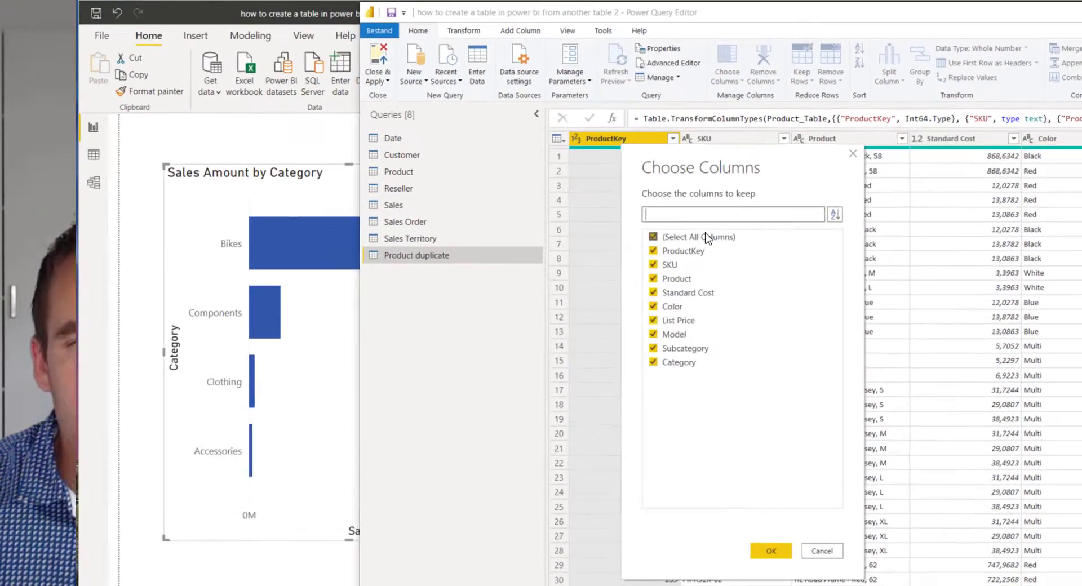
{"action": "left_click", "coordinate": [768, 234]}
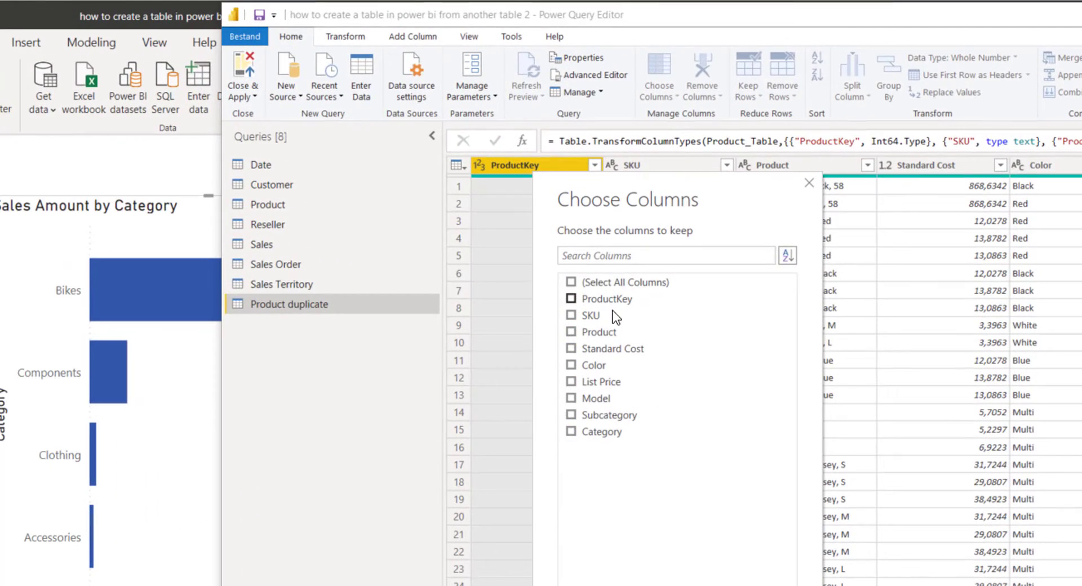
{"action": "left_click", "coordinate": [570, 432]}
{"action": "left_click", "coordinate": [698, 585]}
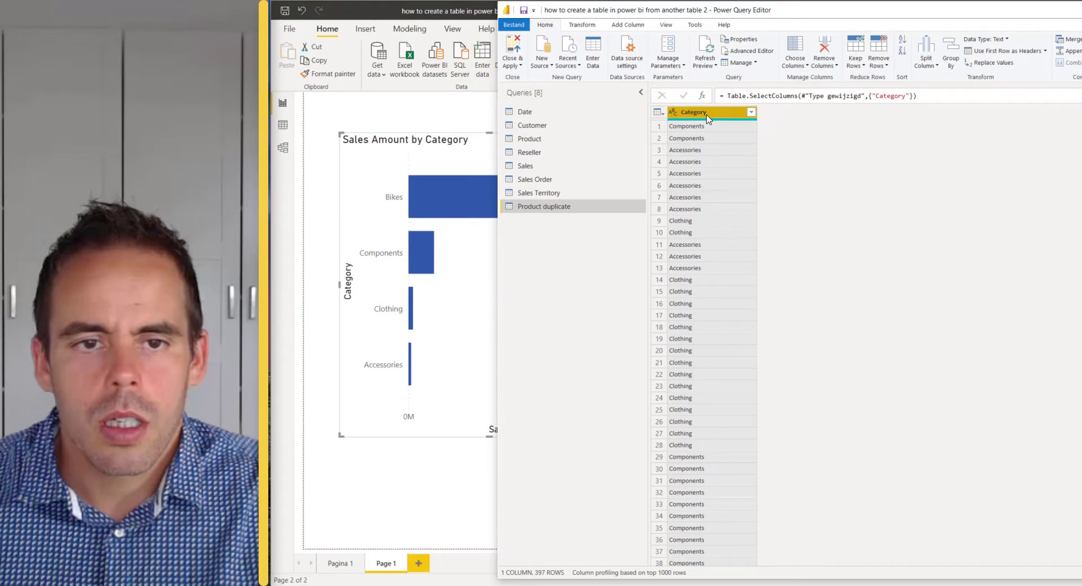
{"action": "right_click", "coordinate": [711, 117]}
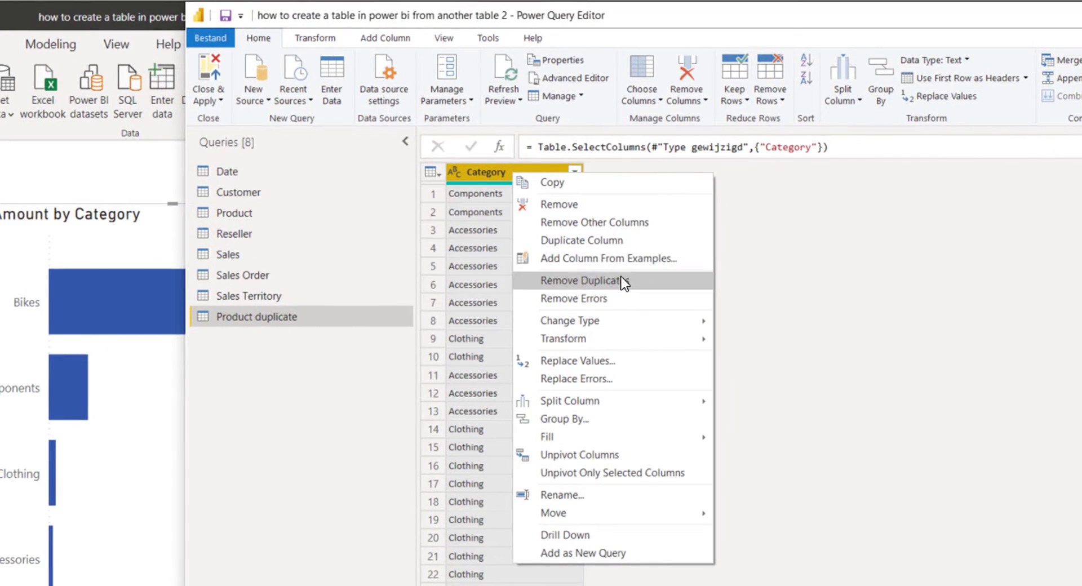
{"action": "left_click", "coordinate": [622, 281]}
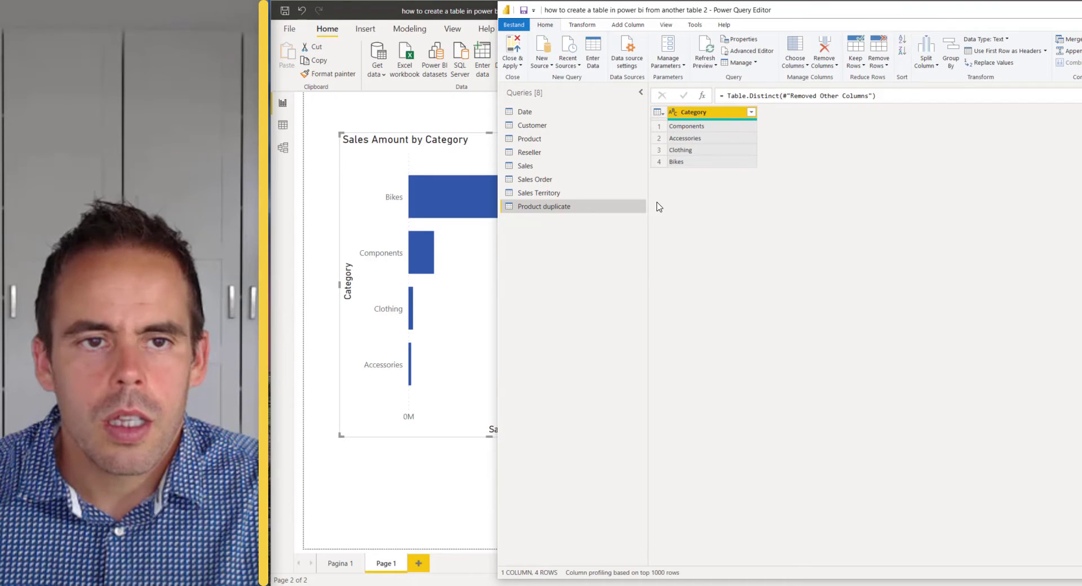
Start a conditional column with rules Category equals Components → 1 and Bikes → 2
{"action": "left_click", "coordinate": [627, 25]}
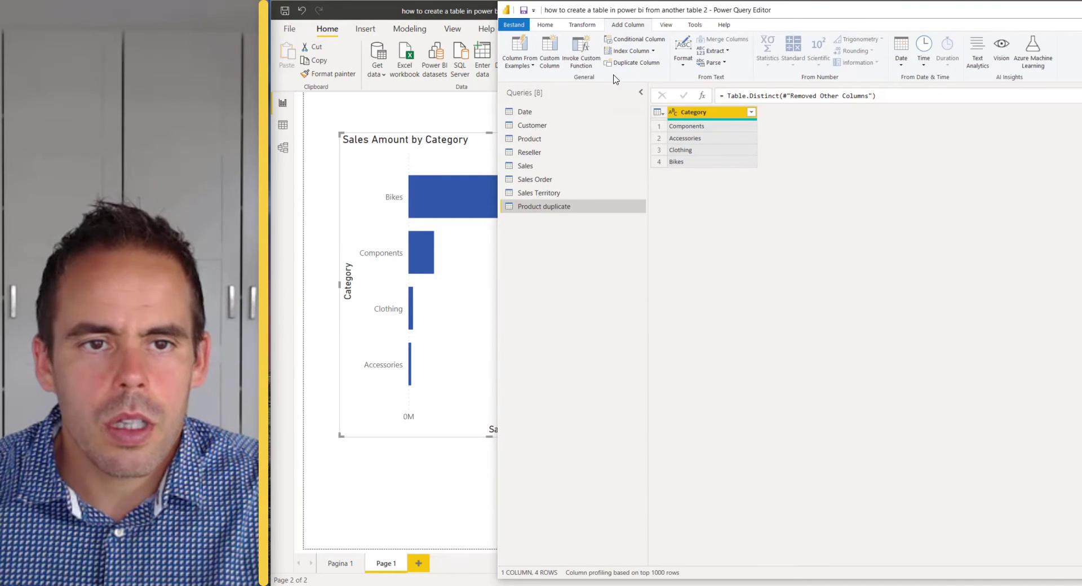
{"action": "left_click", "coordinate": [638, 40]}
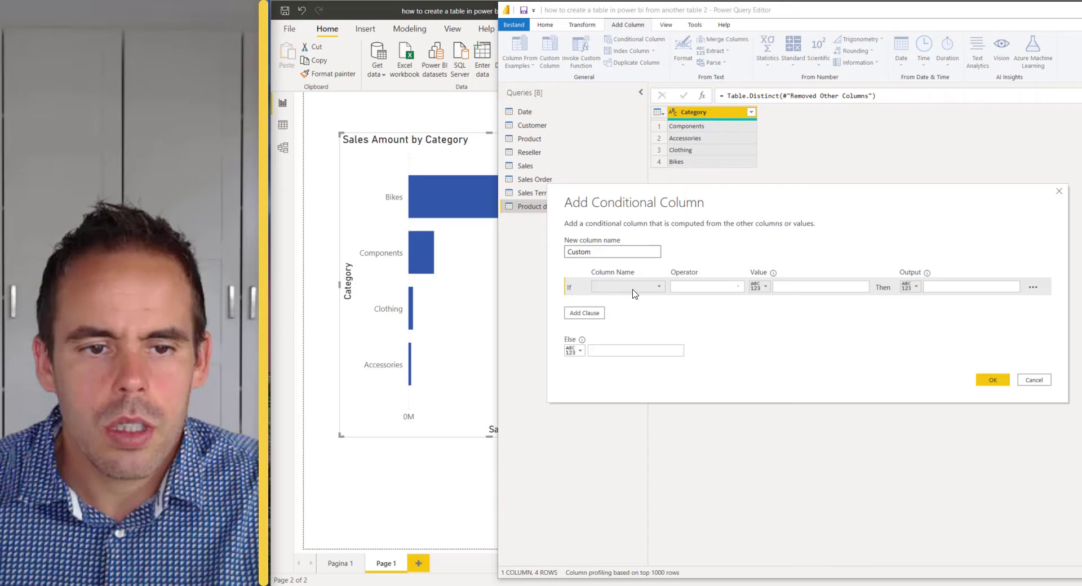
{"action": "left_click", "coordinate": [636, 298]}
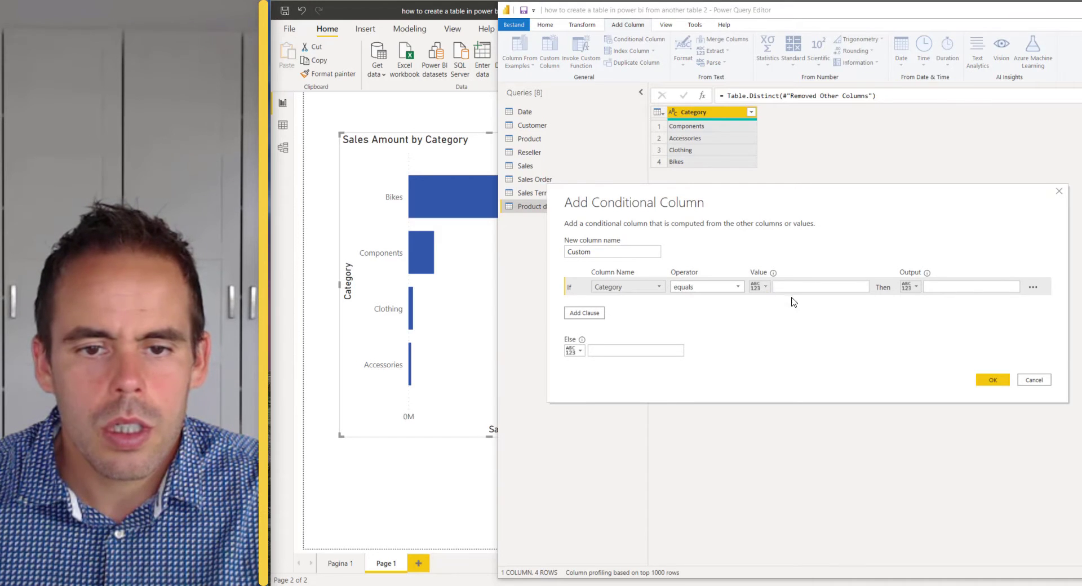
{"action": "left_click", "coordinate": [817, 287]}
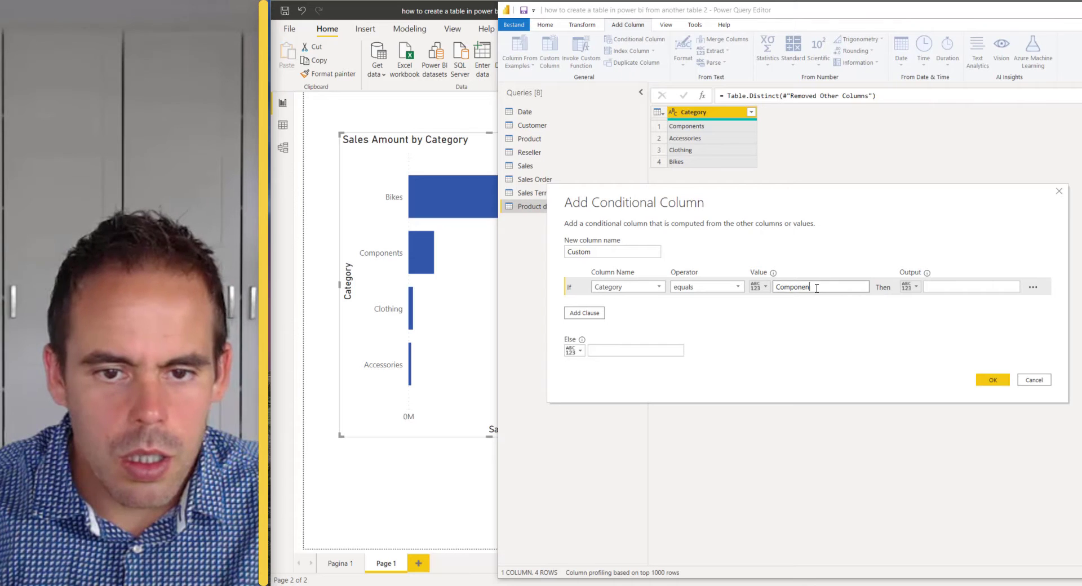
{"action": "left_click", "coordinate": [937, 288]}
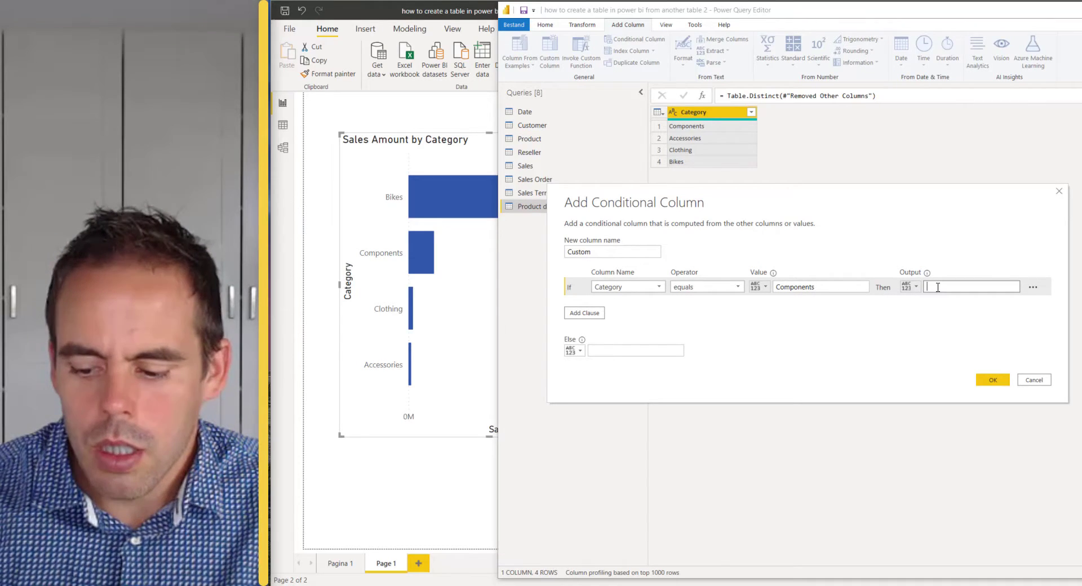
{"action": "left_click", "coordinate": [581, 313]}
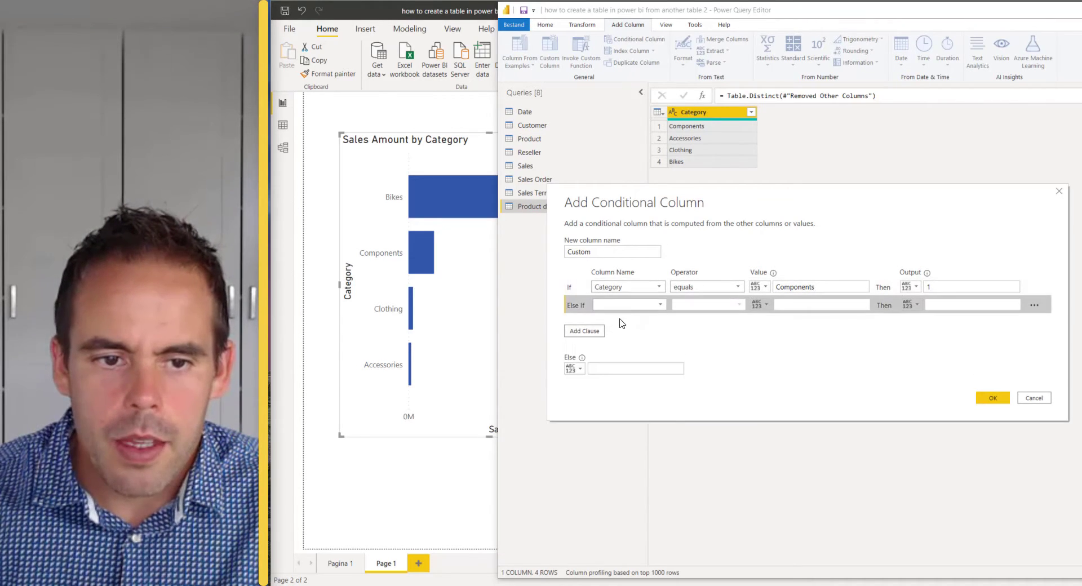
{"action": "left_click", "coordinate": [625, 305]}
{"action": "left_click", "coordinate": [636, 319]}
{"action": "left_click", "coordinate": [789, 305]}
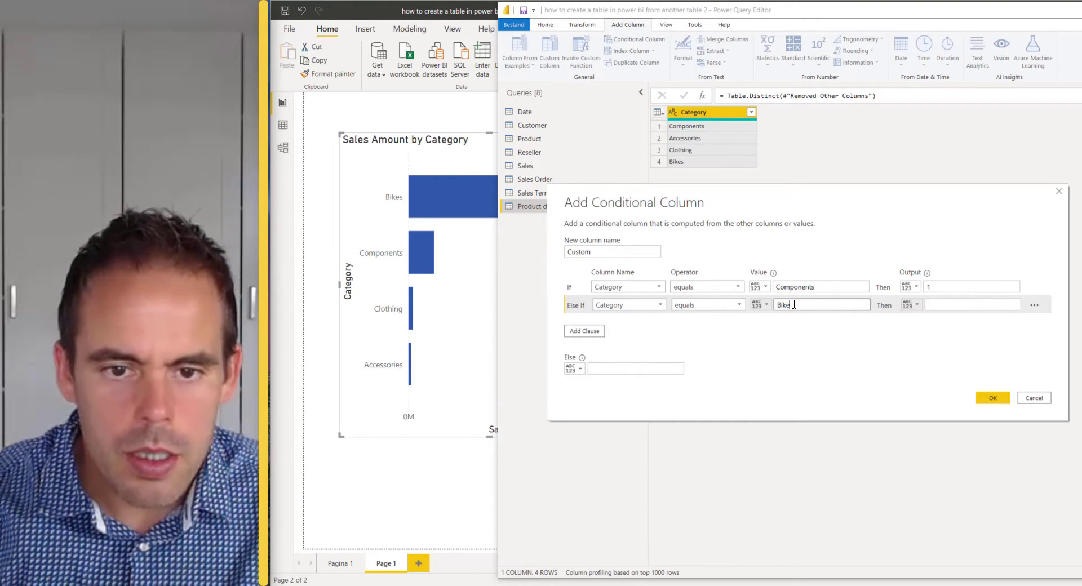
{"action": "left_click", "coordinate": [951, 307]}
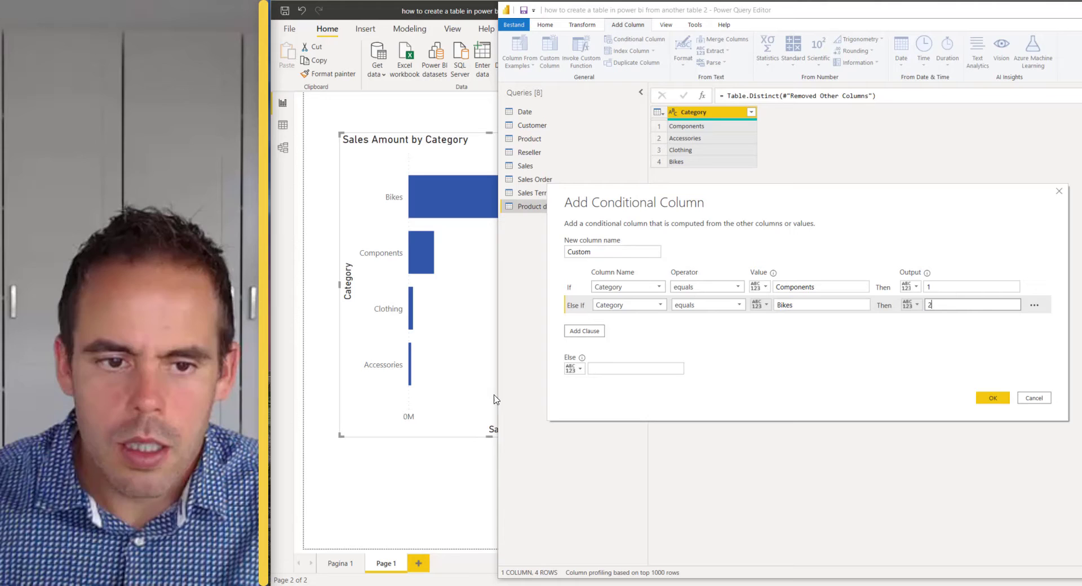
Add the rules Clothing → 3 and Accessories → 4, and create the Custom column
{"action": "left_click", "coordinate": [584, 331]}
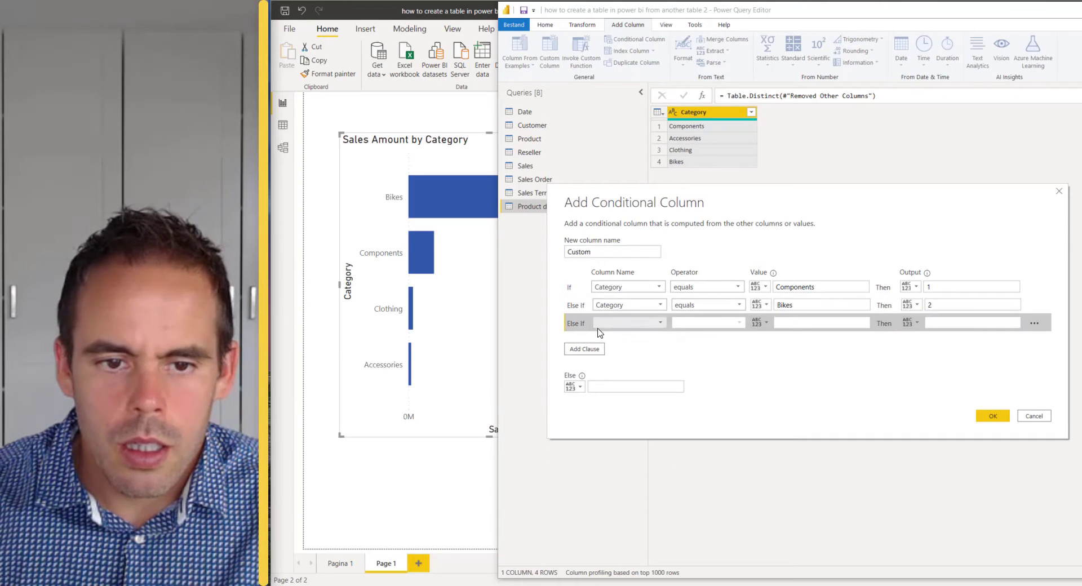
{"action": "left_click", "coordinate": [658, 323]}
{"action": "left_click", "coordinate": [656, 335]}
{"action": "left_click", "coordinate": [811, 323]}
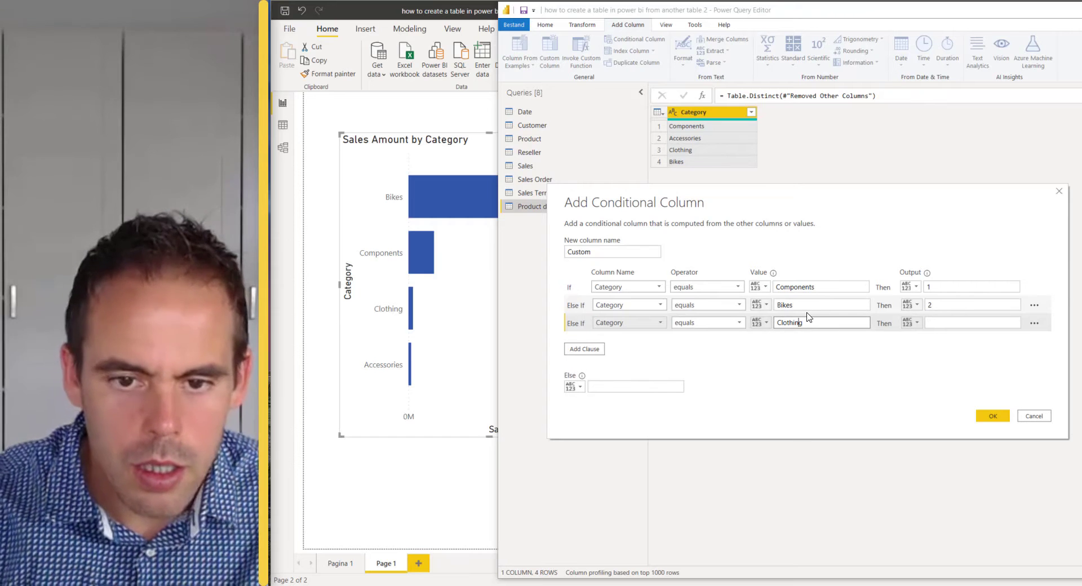
{"action": "left_click", "coordinate": [946, 321]}
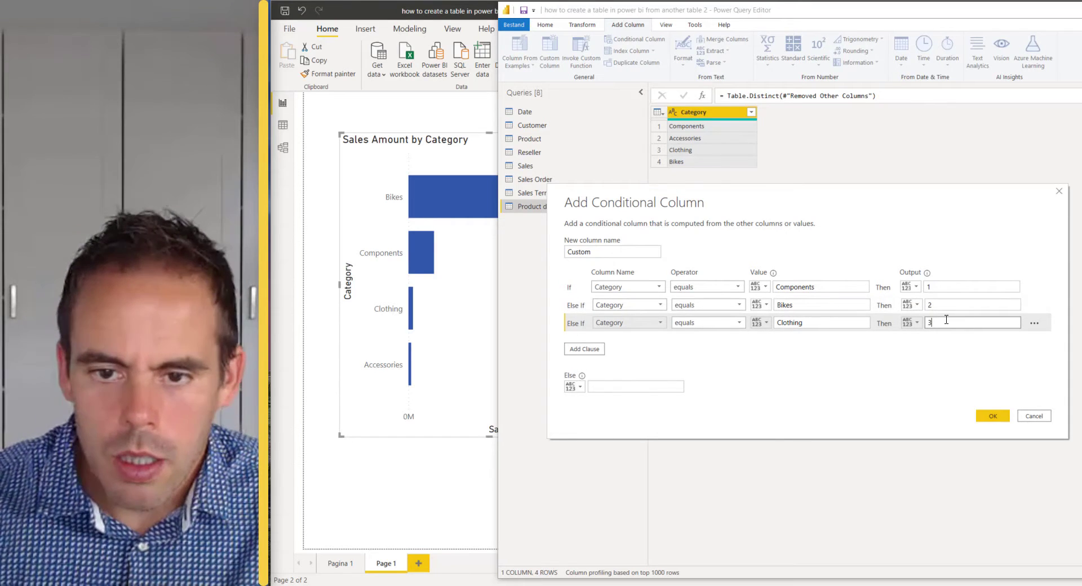
{"action": "left_click", "coordinate": [584, 349]}
{"action": "left_click", "coordinate": [631, 340]}
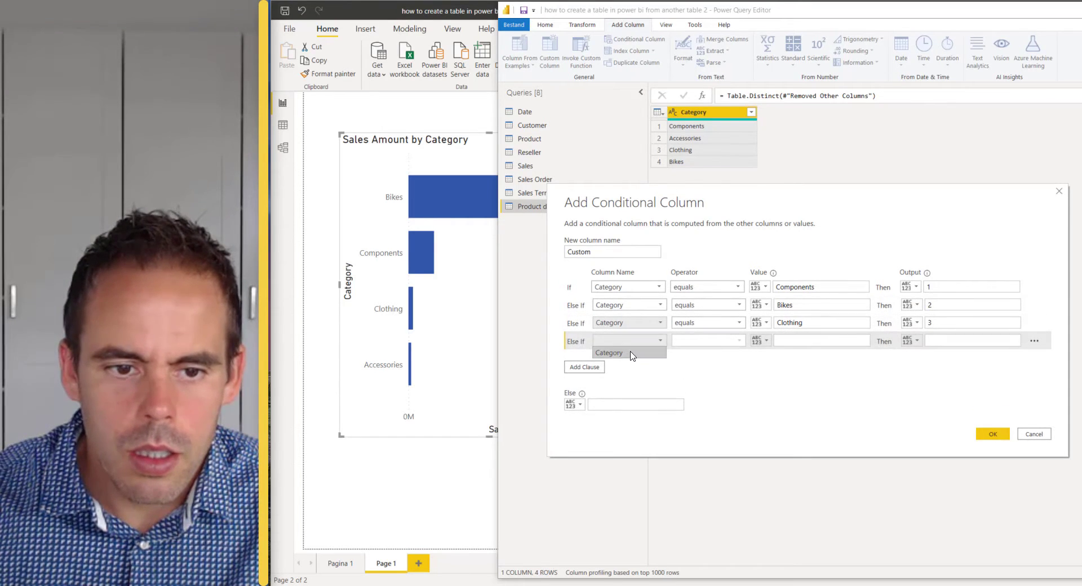
{"action": "left_click", "coordinate": [630, 353]}
{"action": "left_click", "coordinate": [800, 339]}
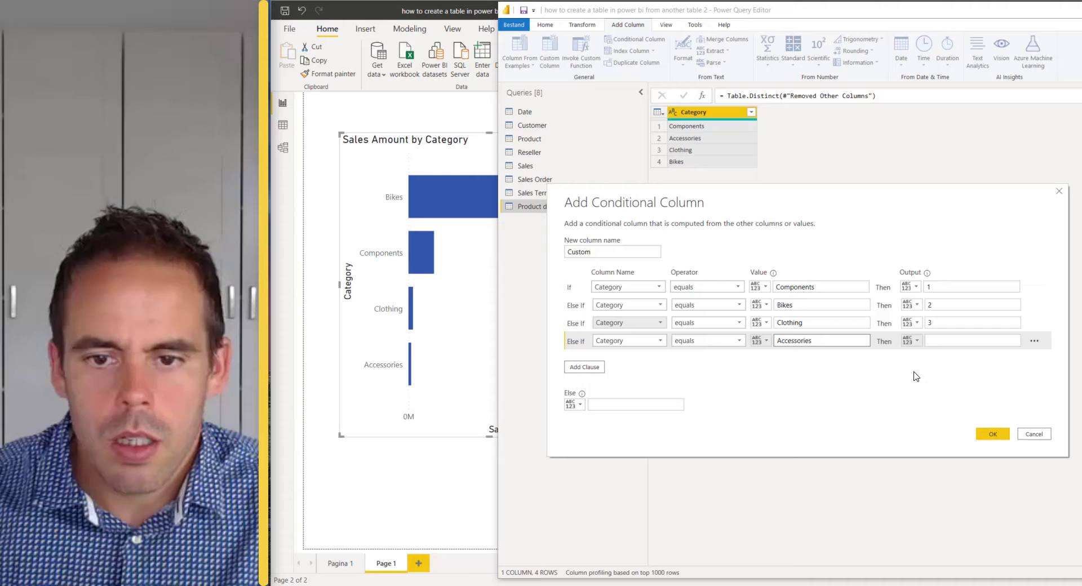
{"action": "left_click", "coordinate": [954, 341]}
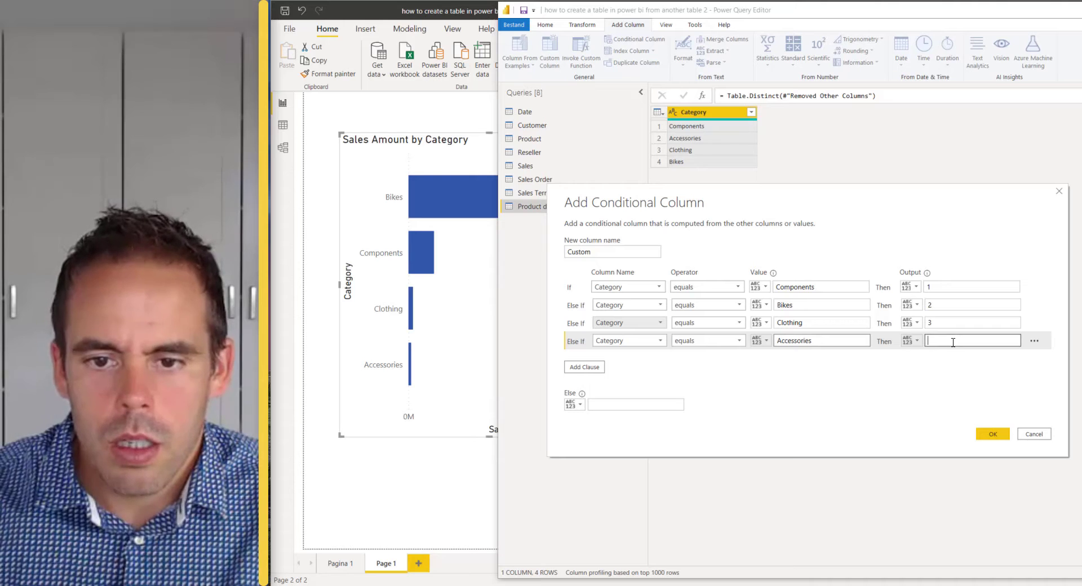
{"action": "left_click", "coordinate": [991, 434]}
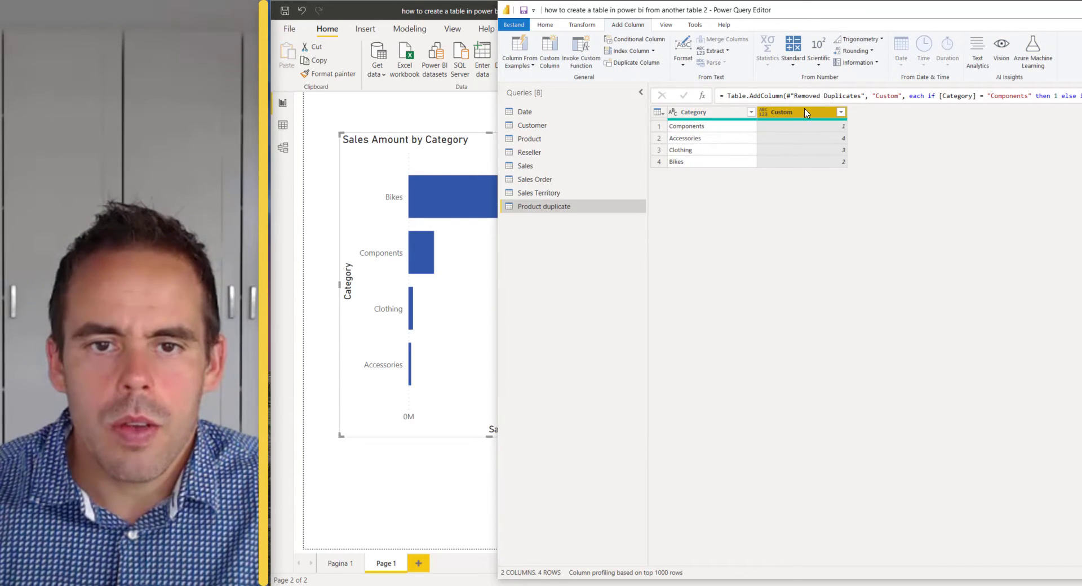
Rename Product duplicate's Custom column to 'sort order'
{"action": "double_click", "coordinate": [805, 108]}
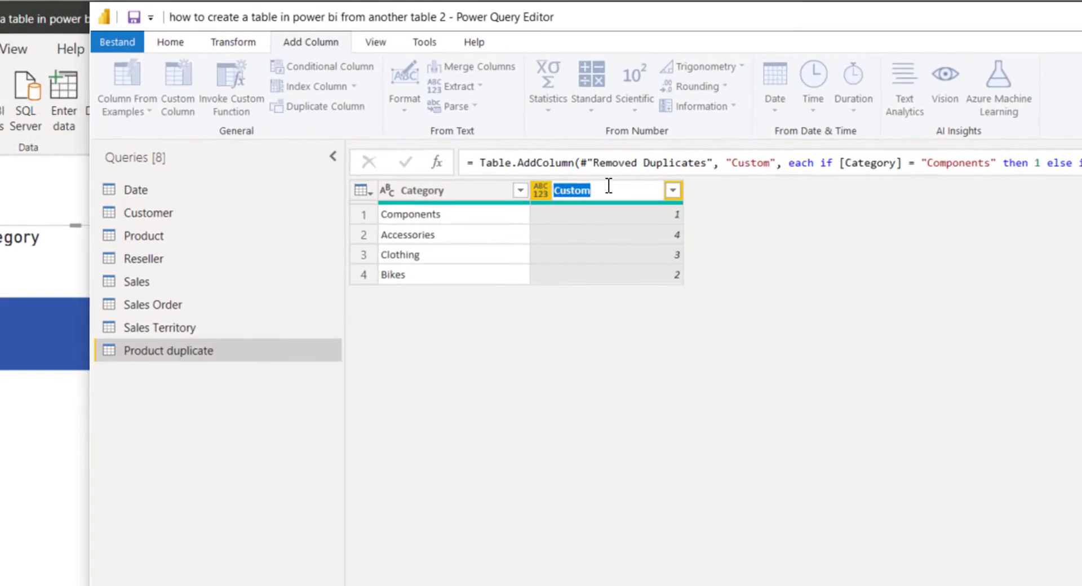
{"action": "type", "text": "sort o"}
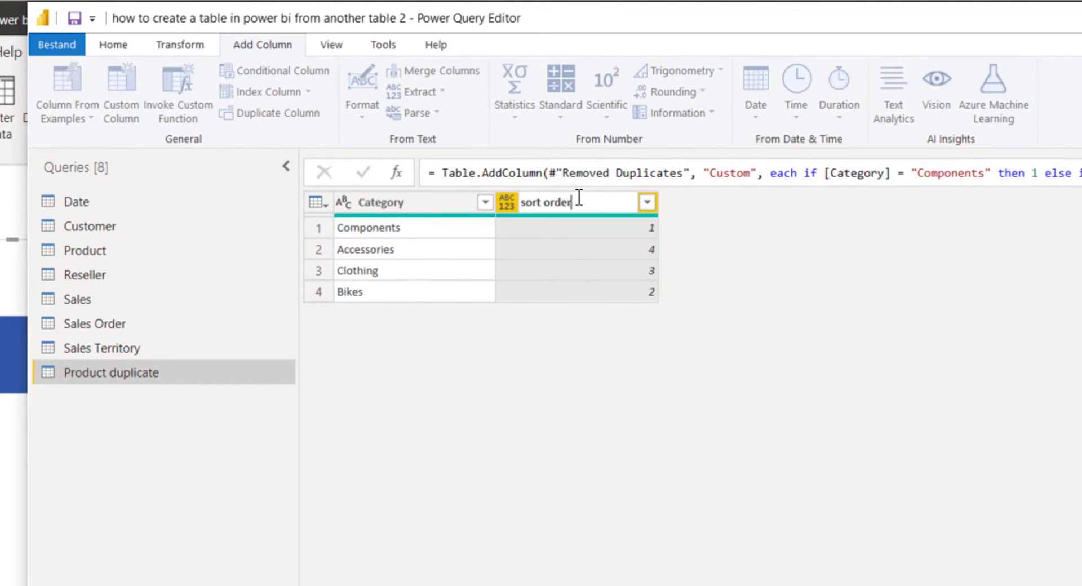
{"action": "type", "text": "rder"}
{"action": "key", "text": "Return"}
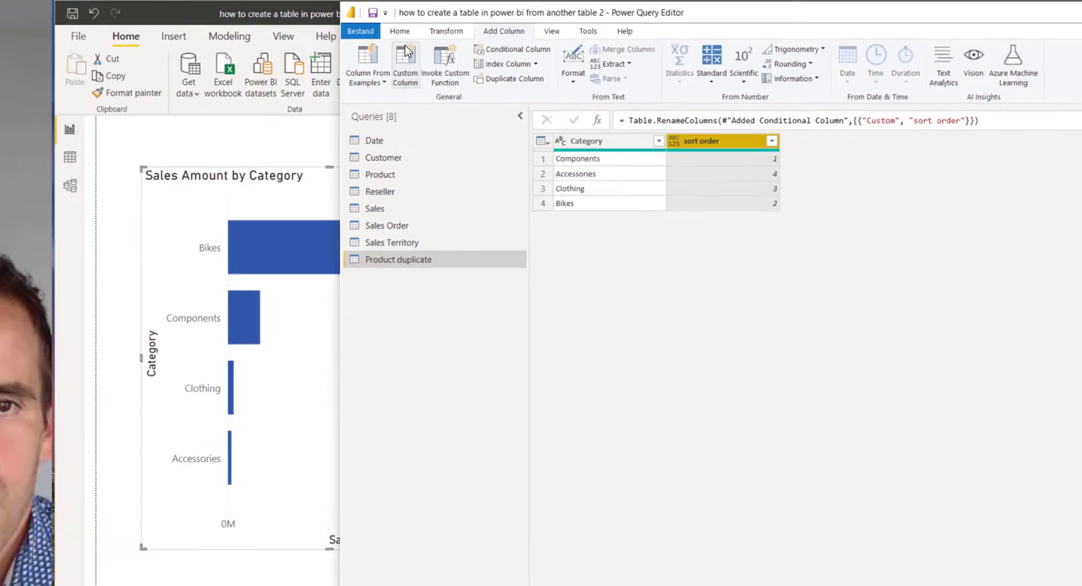
{"action": "left_click", "coordinate": [114, 44]}
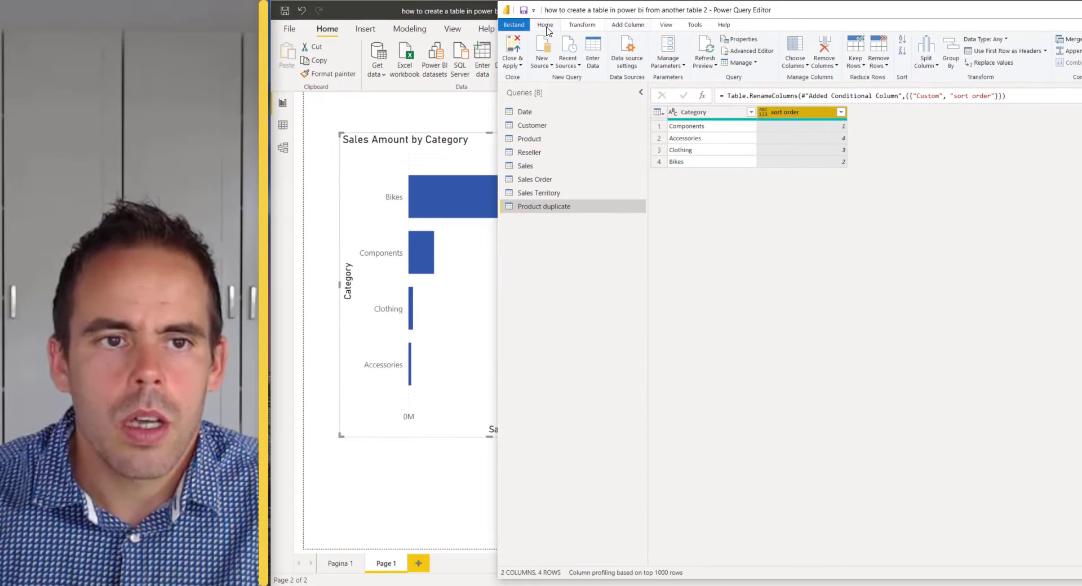
Apply the query changes and view the loaded Product duplicate table in Data view
{"action": "left_click", "coordinate": [513, 50]}
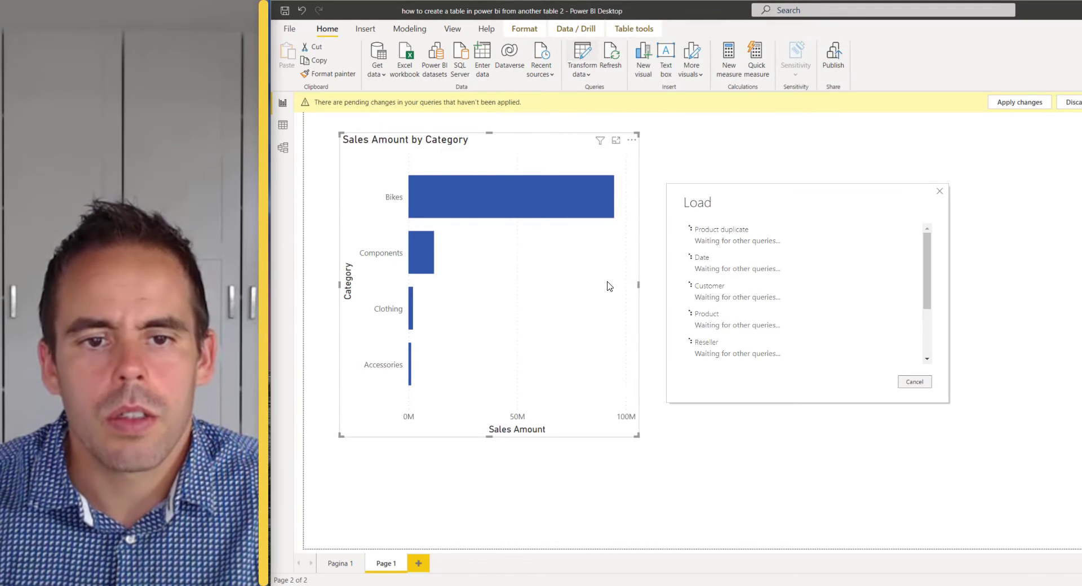
{"action": "left_click", "coordinate": [283, 125]}
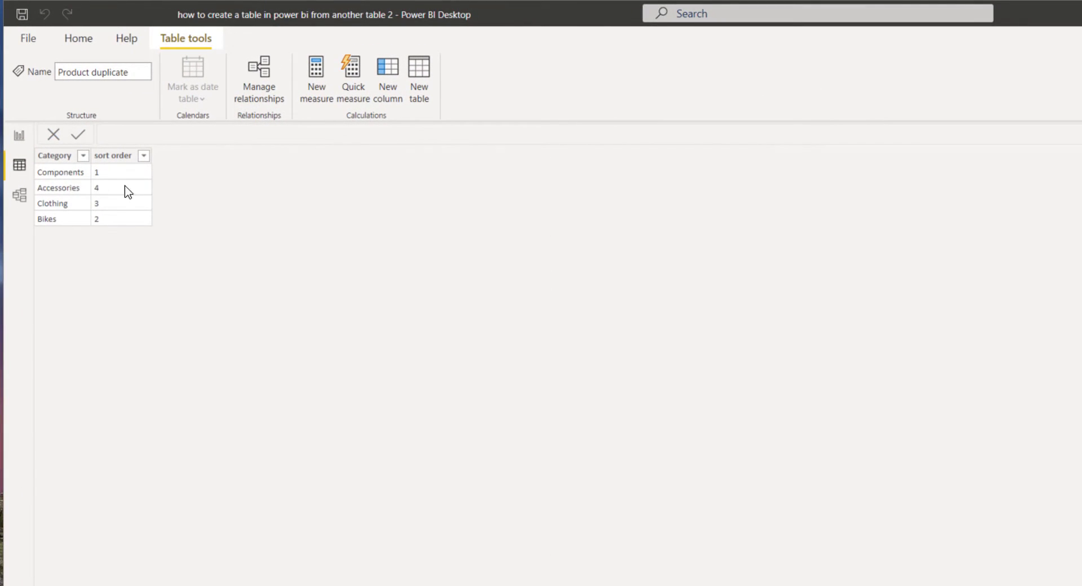
Sort the table by sort order ascending and make Category sort by the sort order column
{"action": "right_click", "coordinate": [118, 163]}
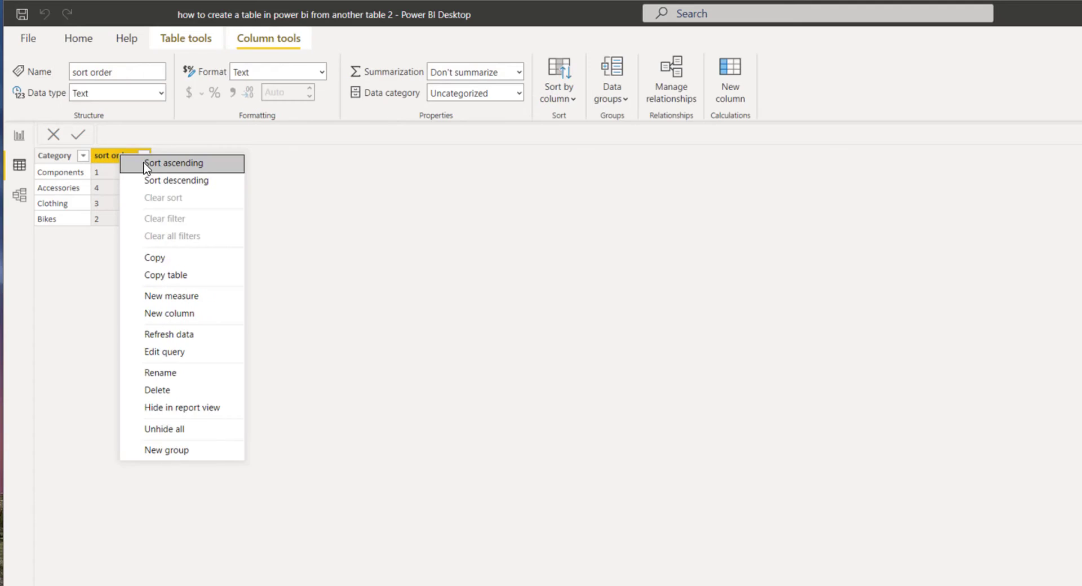
{"action": "left_click", "coordinate": [163, 163]}
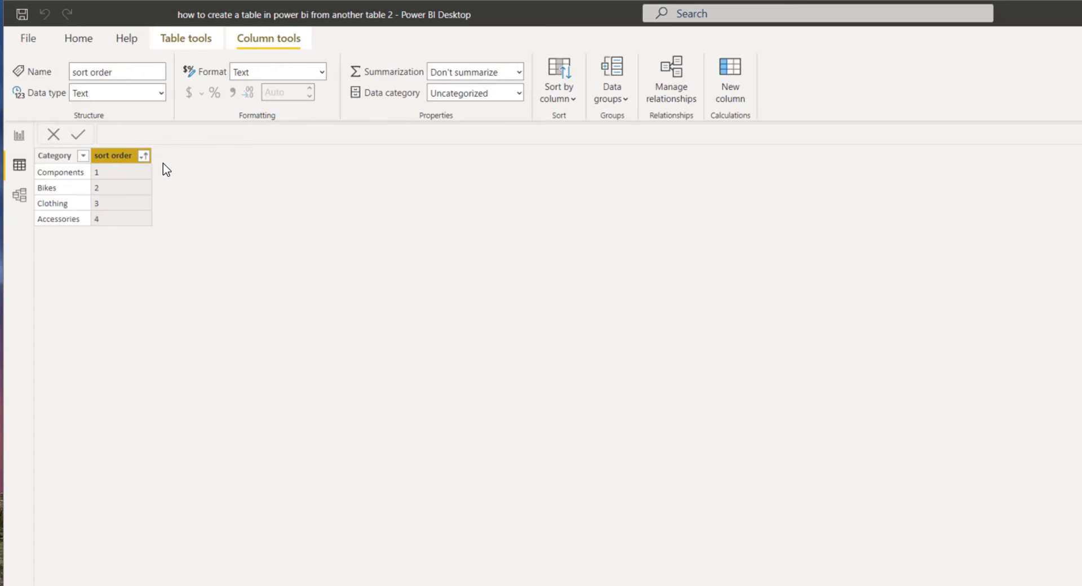
{"action": "left_click", "coordinate": [52, 155]}
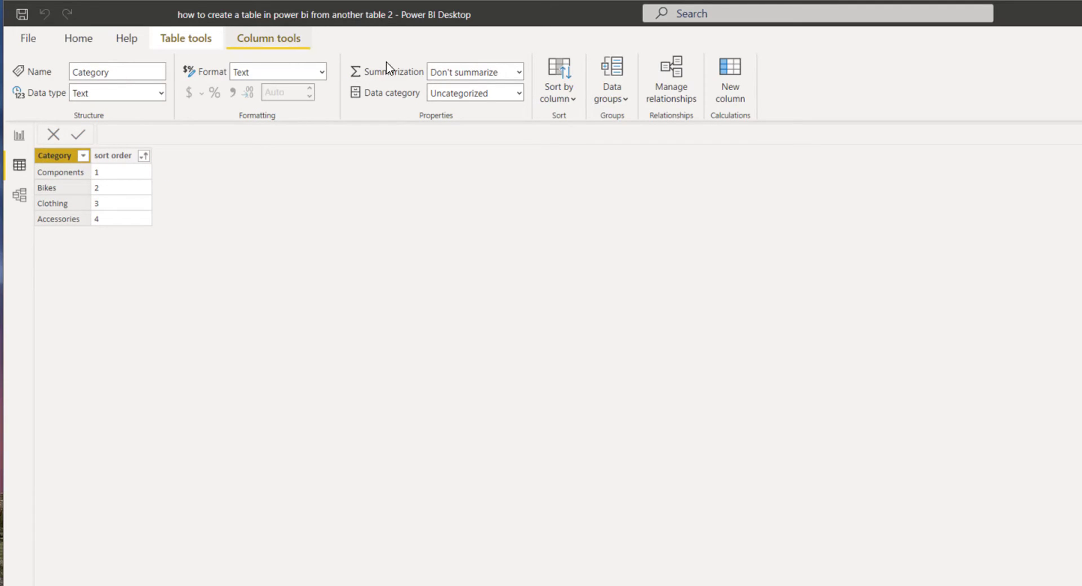
{"action": "left_click", "coordinate": [569, 100]}
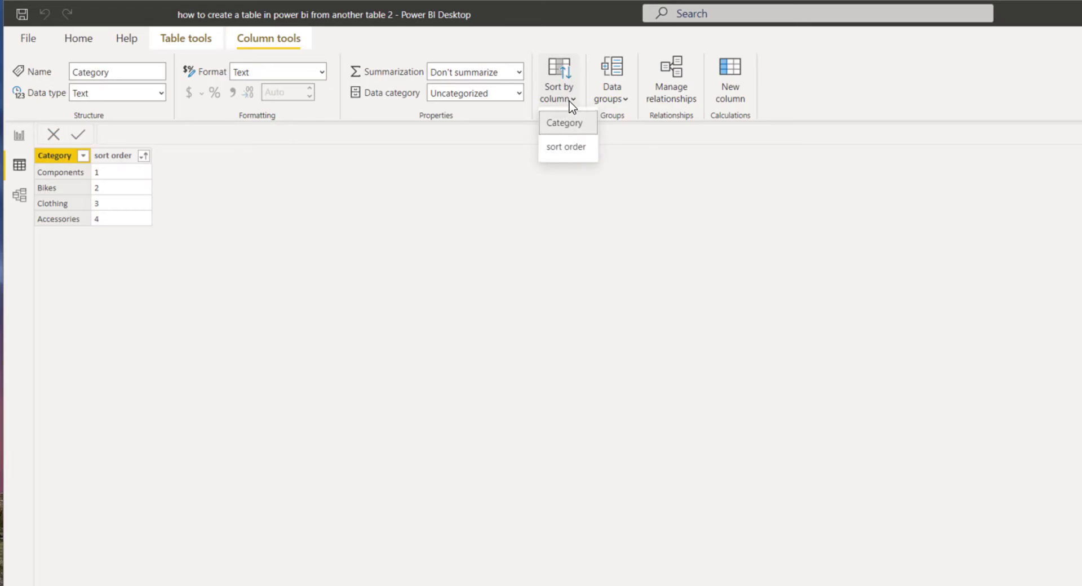
{"action": "left_click", "coordinate": [572, 148]}
{"action": "left_click", "coordinate": [66, 129]}
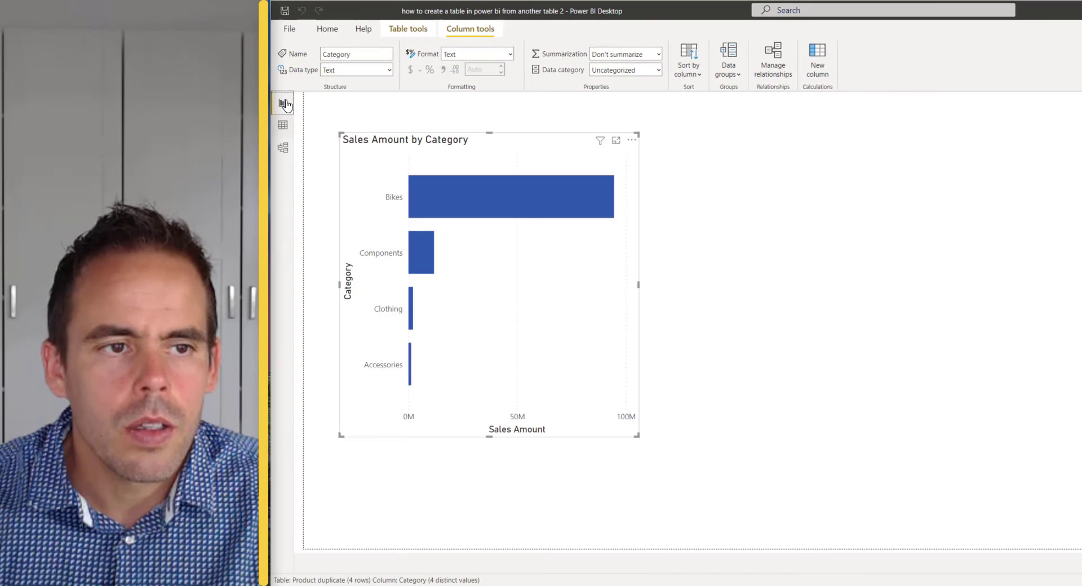
In Model view, place Product duplicate beside Sales and inspect its relationship to Product
{"action": "left_click", "coordinate": [283, 147]}
{"action": "left_click_drag", "start_coordinate": [701, 549], "coordinate": [947, 511]}
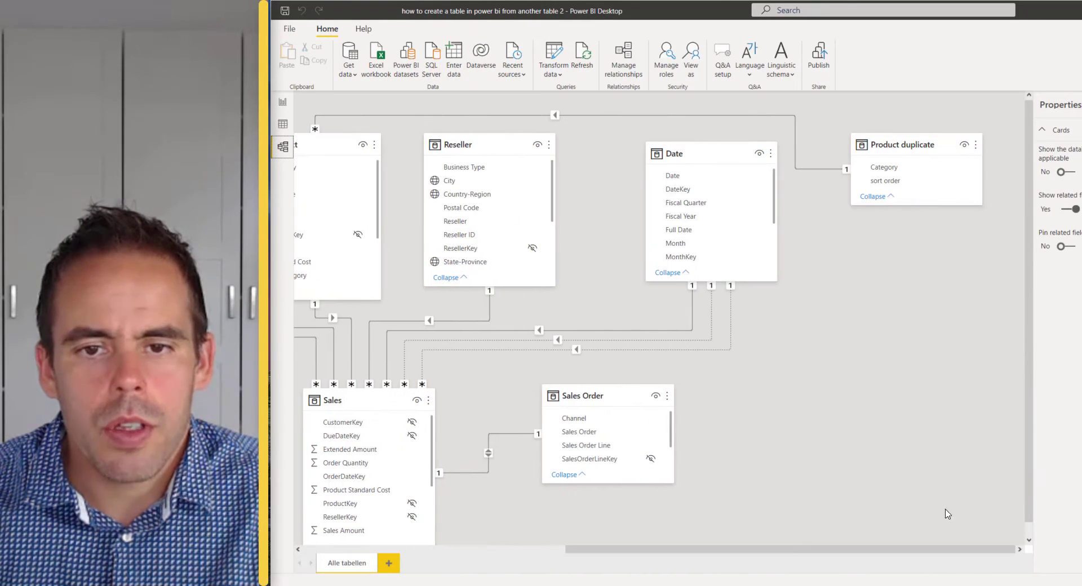
{"action": "left_click_drag", "start_coordinate": [558, 343], "coordinate": [366, 377]}
{"action": "left_click", "coordinate": [490, 410]}
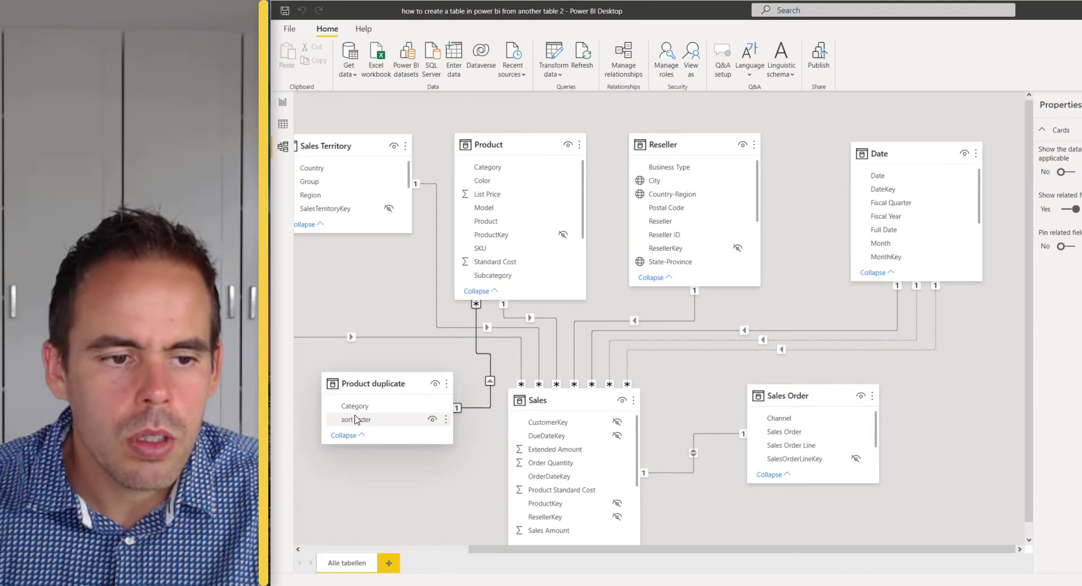
Add a second bar chart of Sales Amount by Product duplicate Category beside the first
{"action": "left_click", "coordinate": [284, 106]}
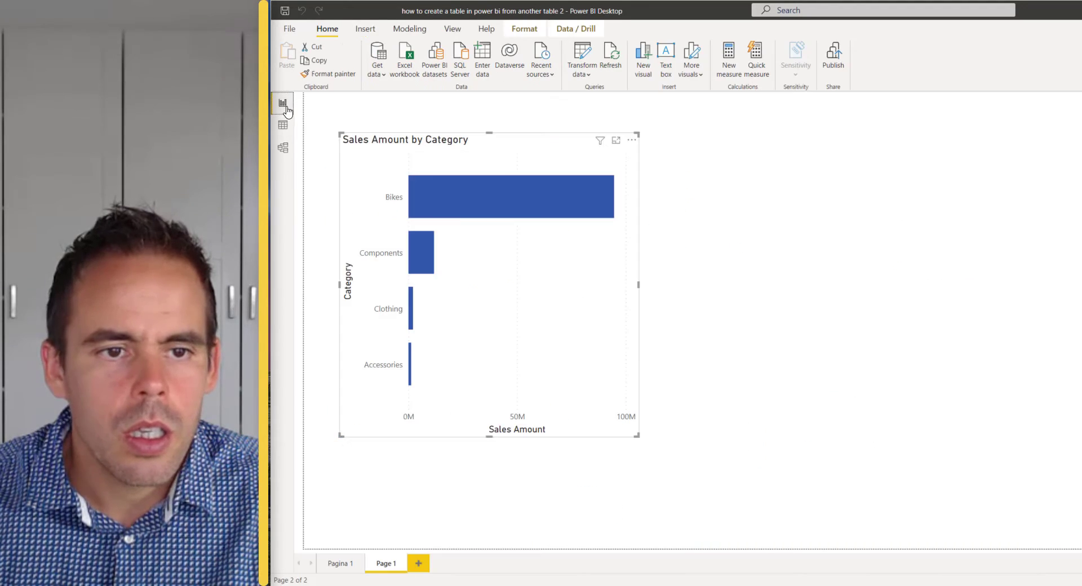
{"action": "left_click", "coordinate": [806, 285]}
{"action": "left_click", "coordinate": [917, 125]}
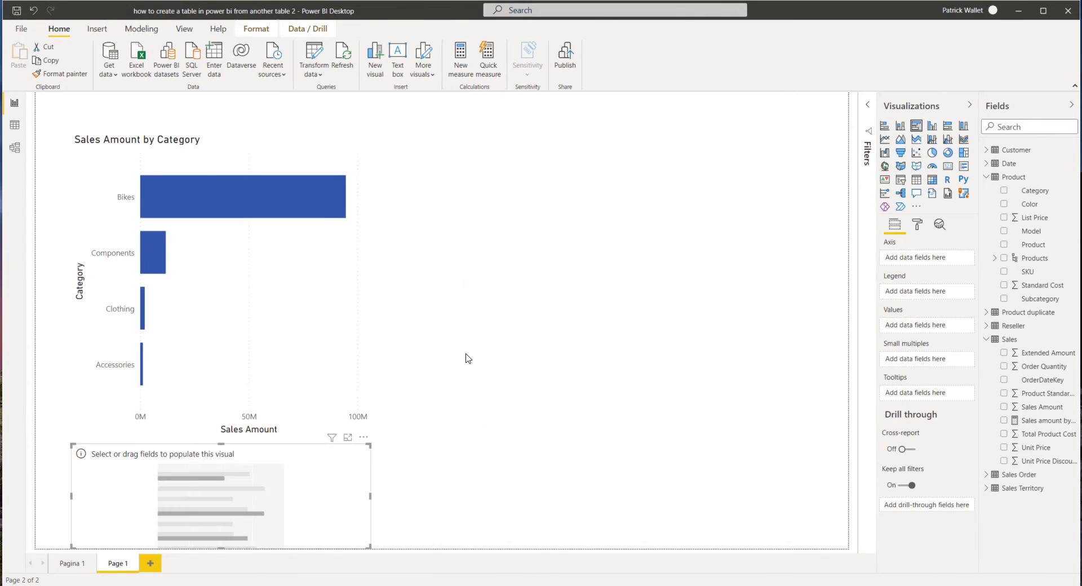
{"action": "left_click_drag", "start_coordinate": [204, 535], "coordinate": [528, 250]}
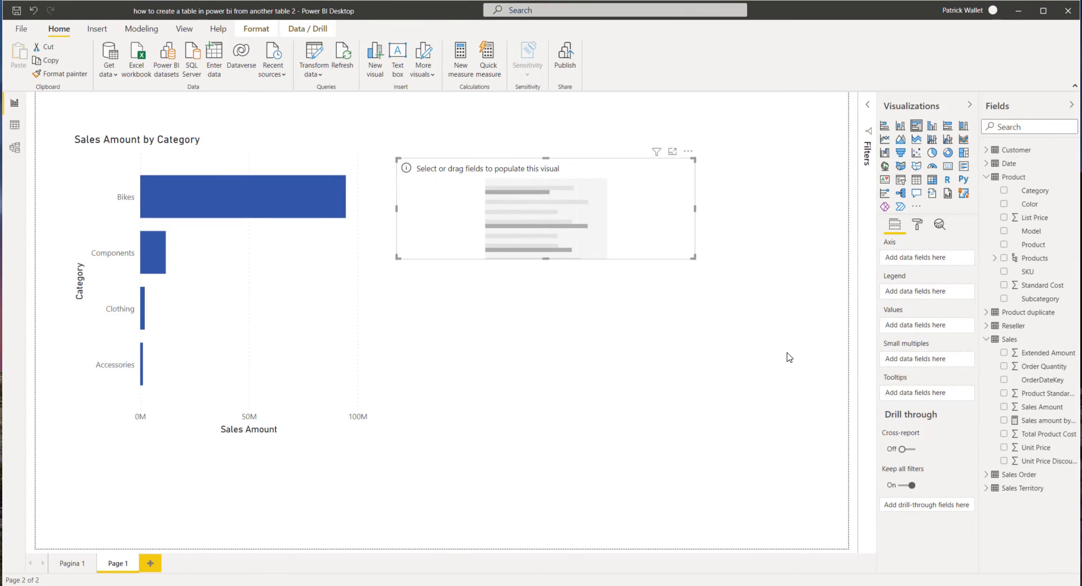
{"action": "left_click", "coordinate": [990, 179]}
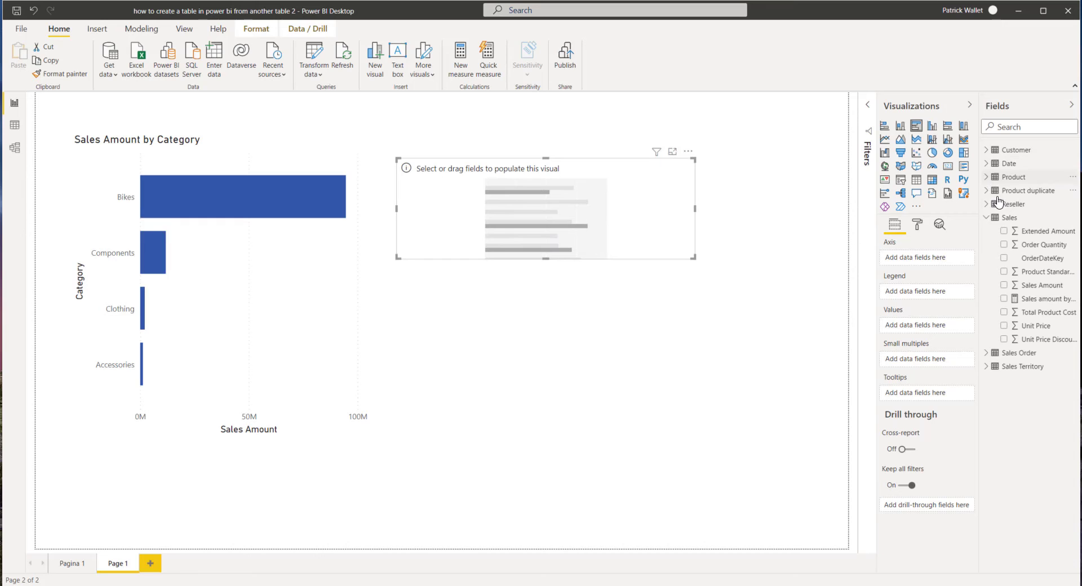
{"action": "left_click", "coordinate": [993, 192]}
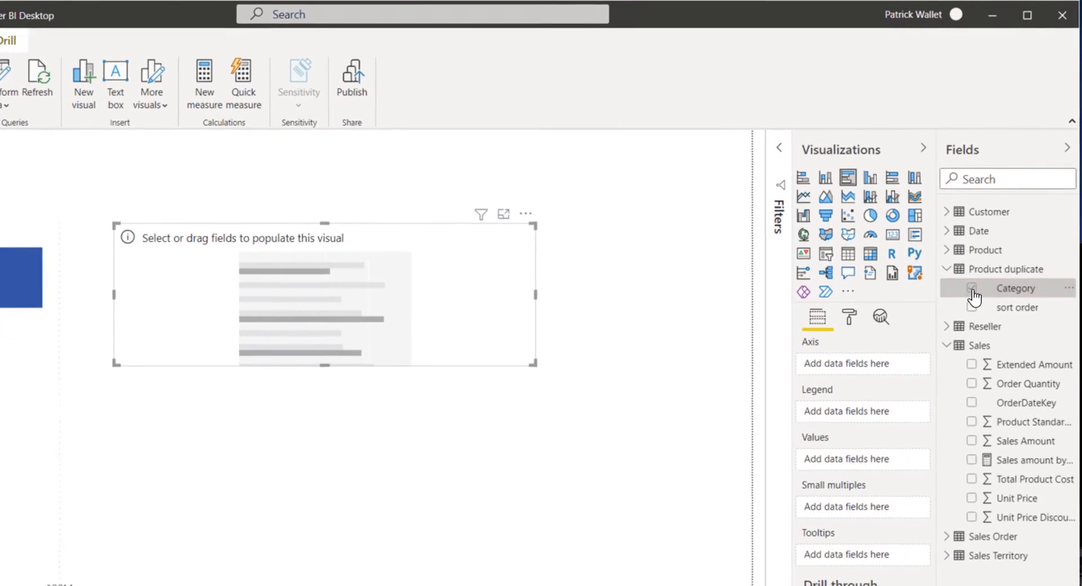
{"action": "left_click", "coordinate": [1003, 204]}
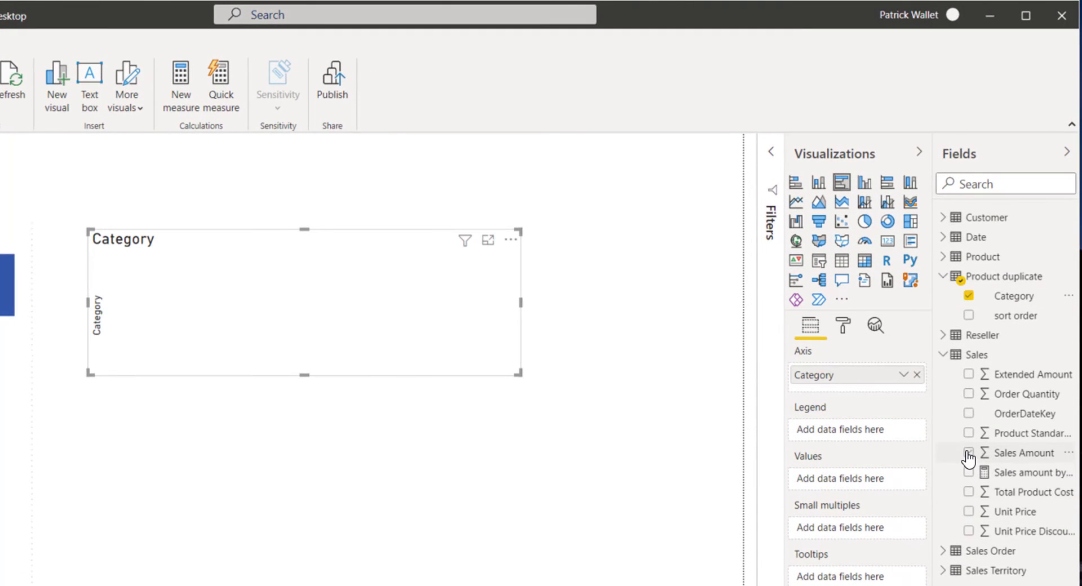
{"action": "left_click", "coordinate": [968, 453]}
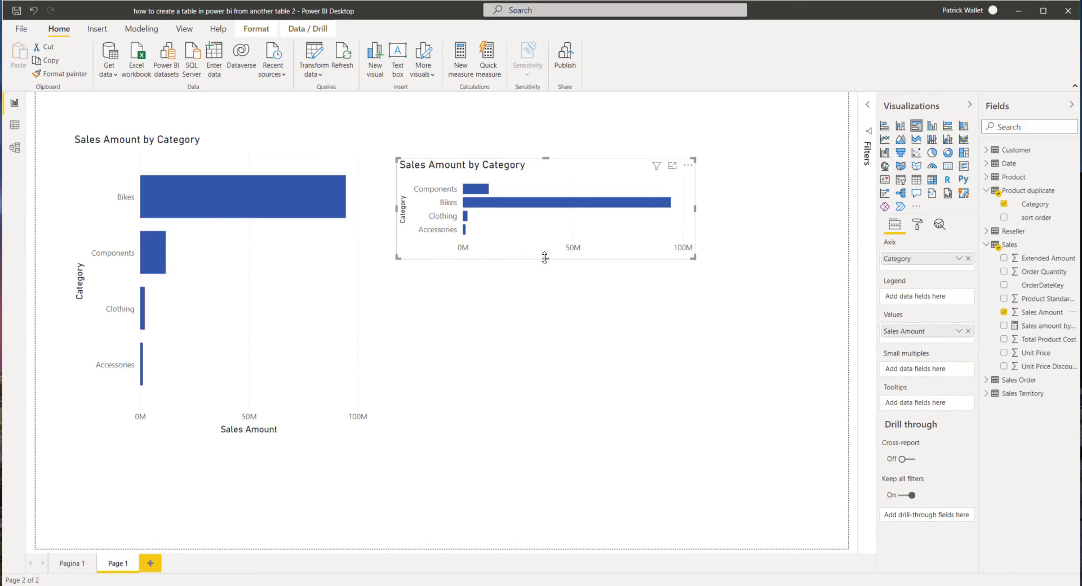
Make the new chart taller and align its top with the first chart
{"action": "left_click_drag", "start_coordinate": [544, 257], "coordinate": [535, 419]}
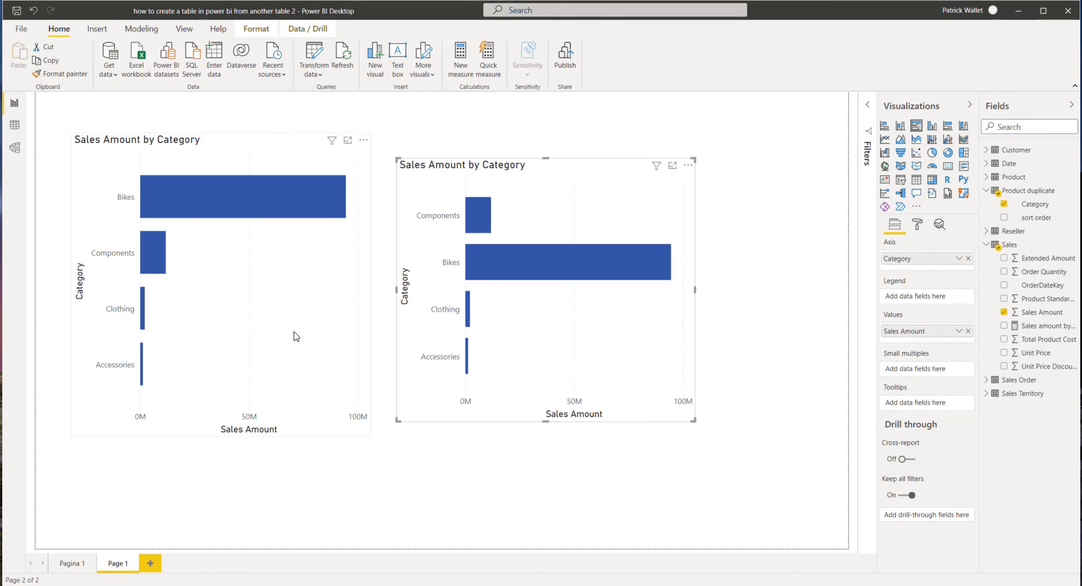
{"action": "left_click_drag", "start_coordinate": [296, 336], "coordinate": [295, 341]}
{"action": "left_click_drag", "start_coordinate": [552, 372], "coordinate": [553, 347]}
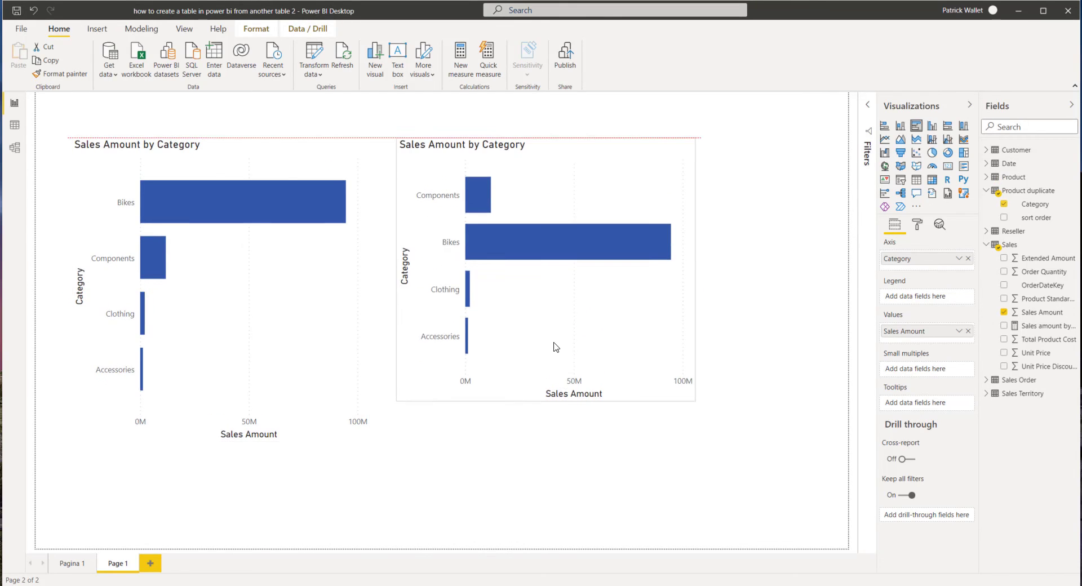
{"action": "left_click", "coordinate": [577, 440]}
Add a table visual below the charts showing Product duplicate's Category and sort order, sized to fit its four rows
{"action": "left_click", "coordinate": [916, 180]}
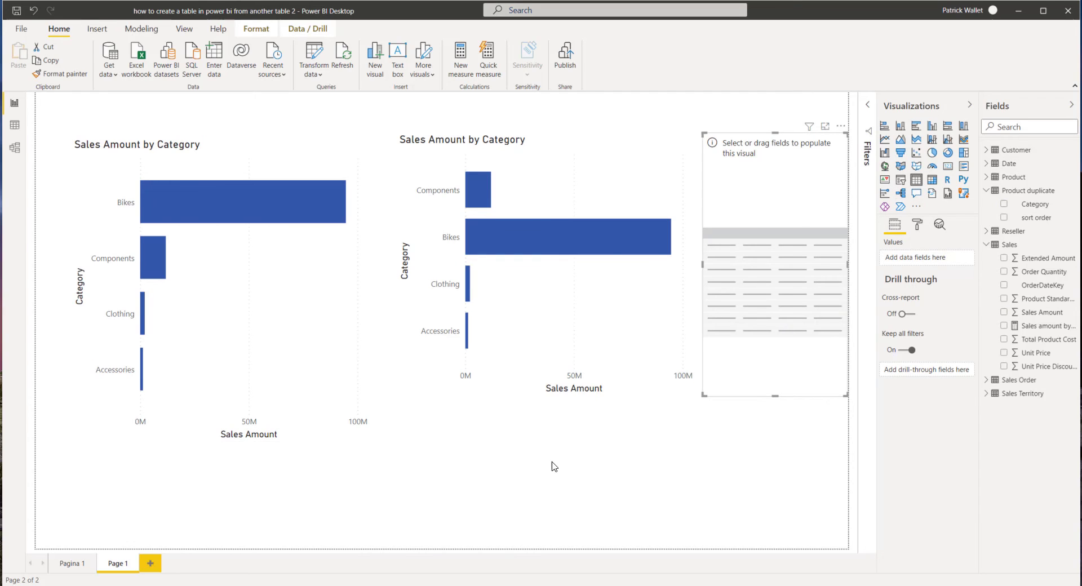
{"action": "left_click_drag", "start_coordinate": [761, 338], "coordinate": [759, 393]}
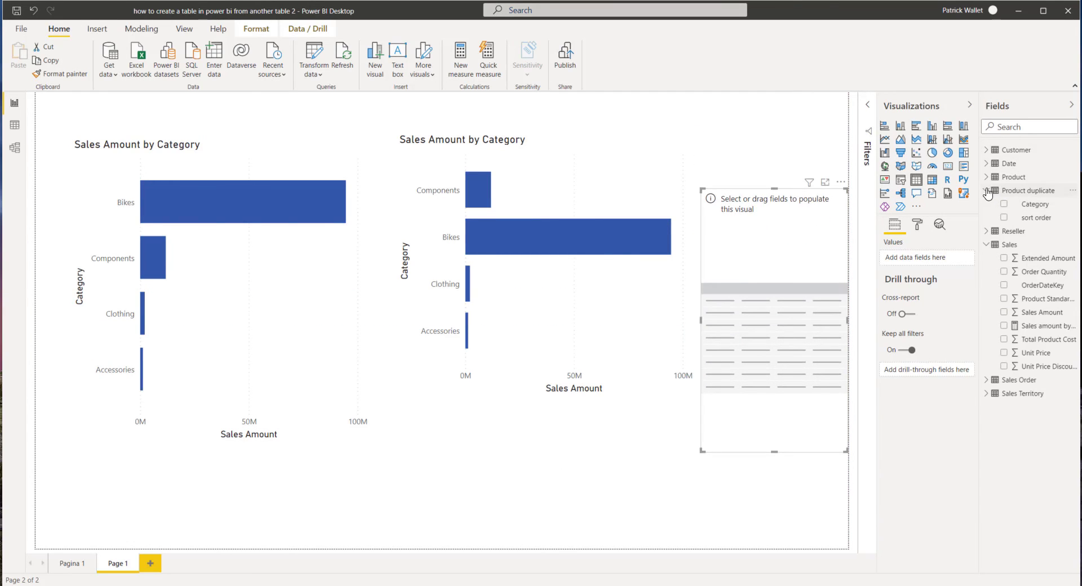
{"action": "left_click", "coordinate": [1004, 204]}
{"action": "left_click", "coordinate": [1003, 218]}
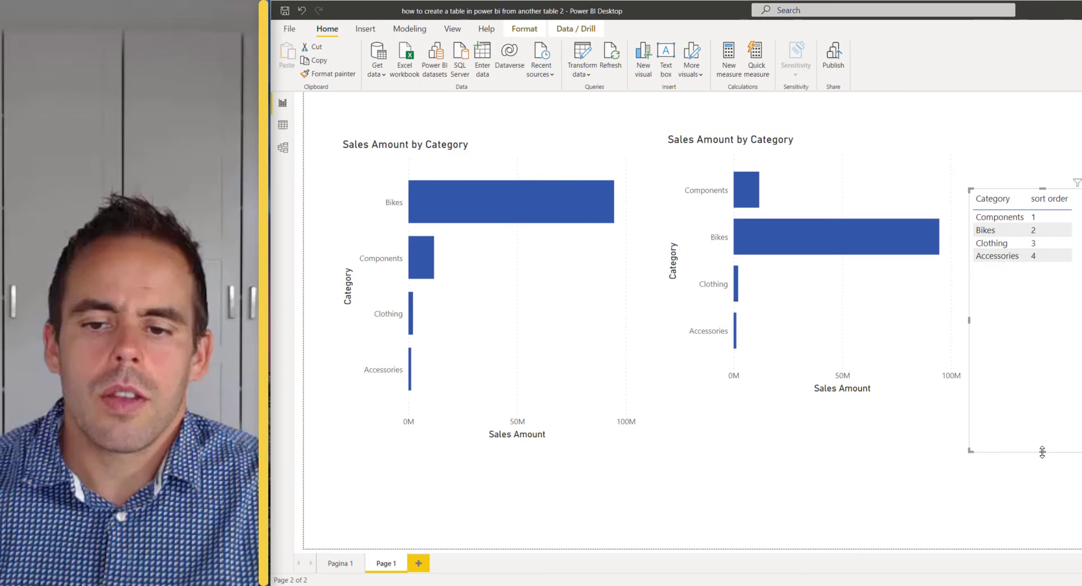
{"action": "left_click_drag", "start_coordinate": [775, 450], "coordinate": [779, 284]}
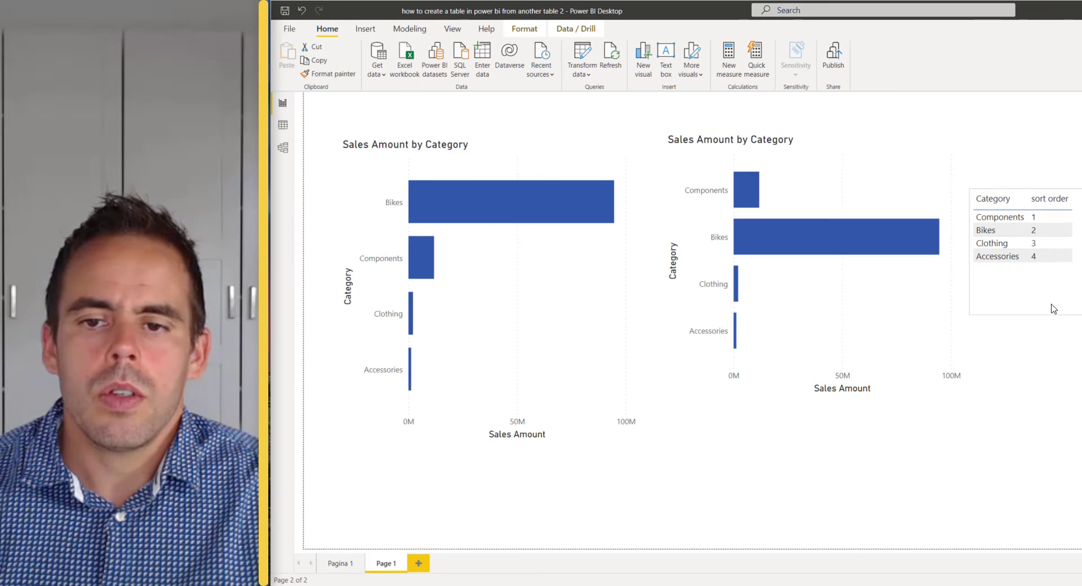